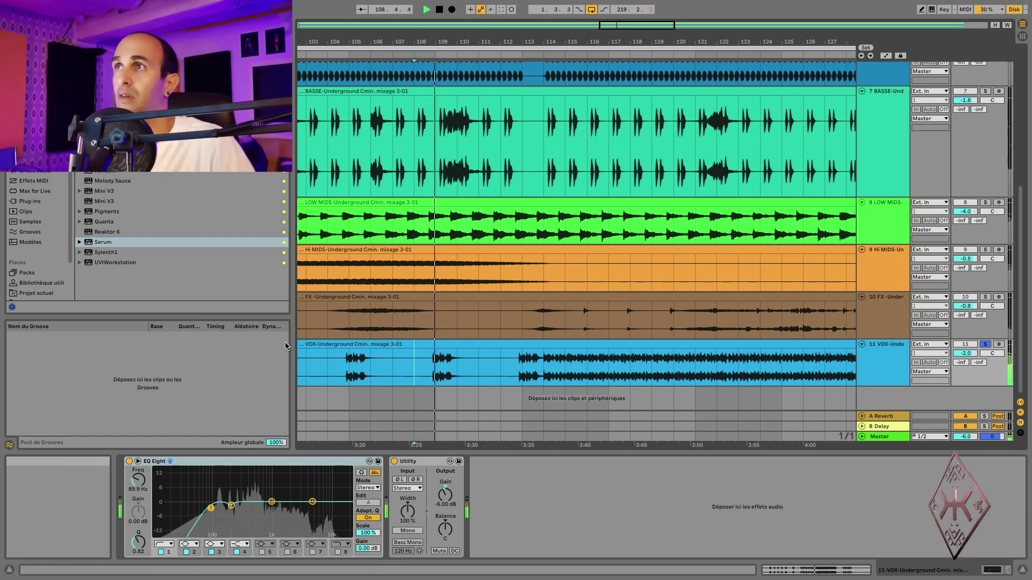
Play the soloed VOX track from several points around the vocal entry to hear the vocal part.
key(space)
click(511, 369)
click(498, 362)
key(space)
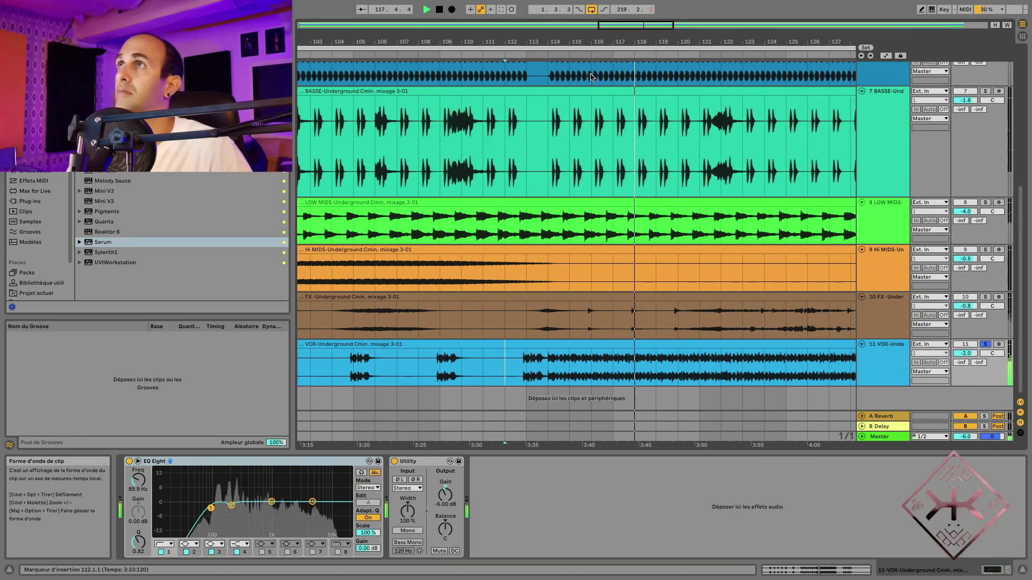
scroll(618, 64, down, 4)
click(667, 57)
click(667, 56)
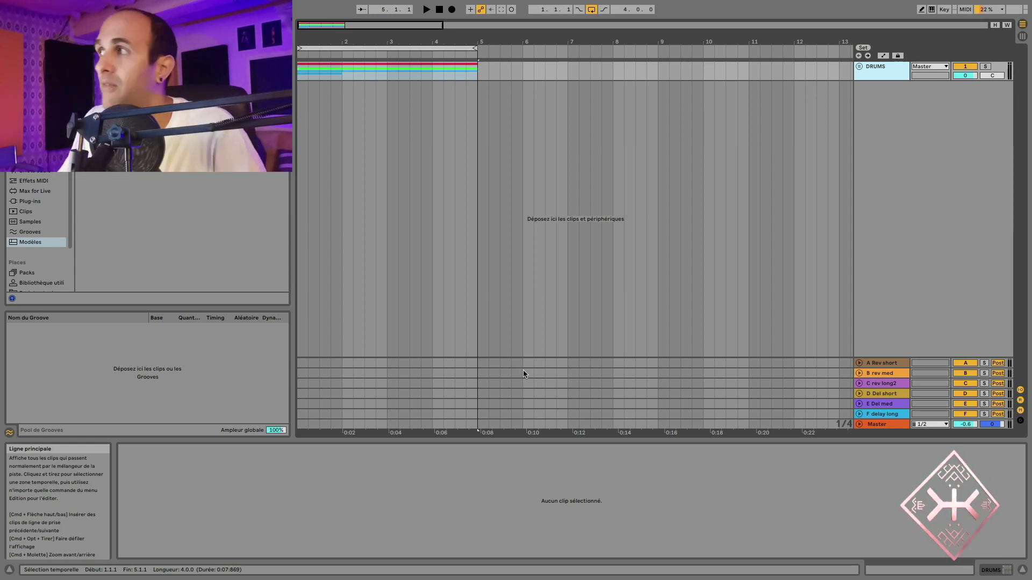
Insert a new MIDI track below the DRUMS group and load the Reaktor 6 instrument on it.
right_click(895, 114)
click(891, 117)
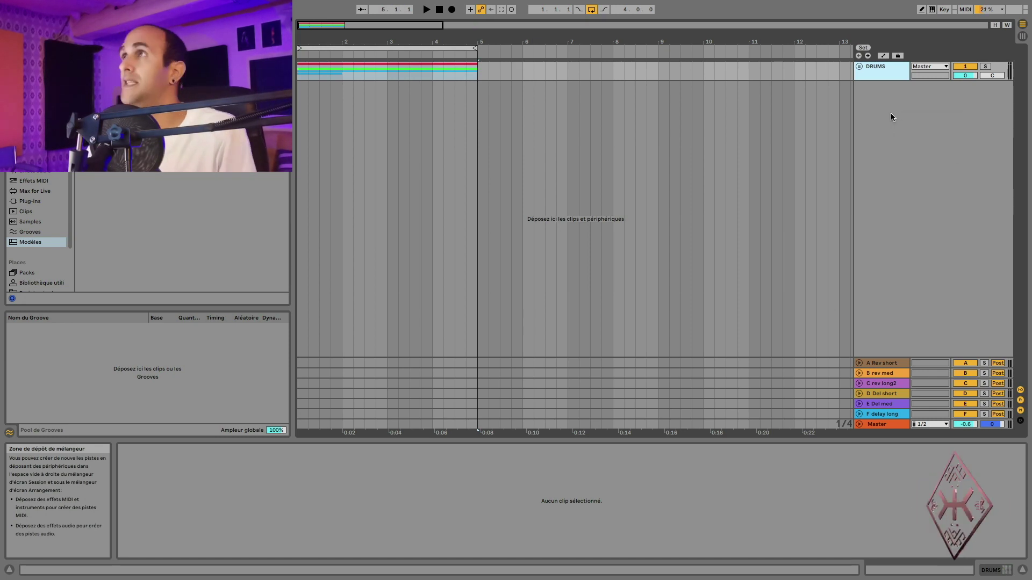
key(ctrl+shift+t)
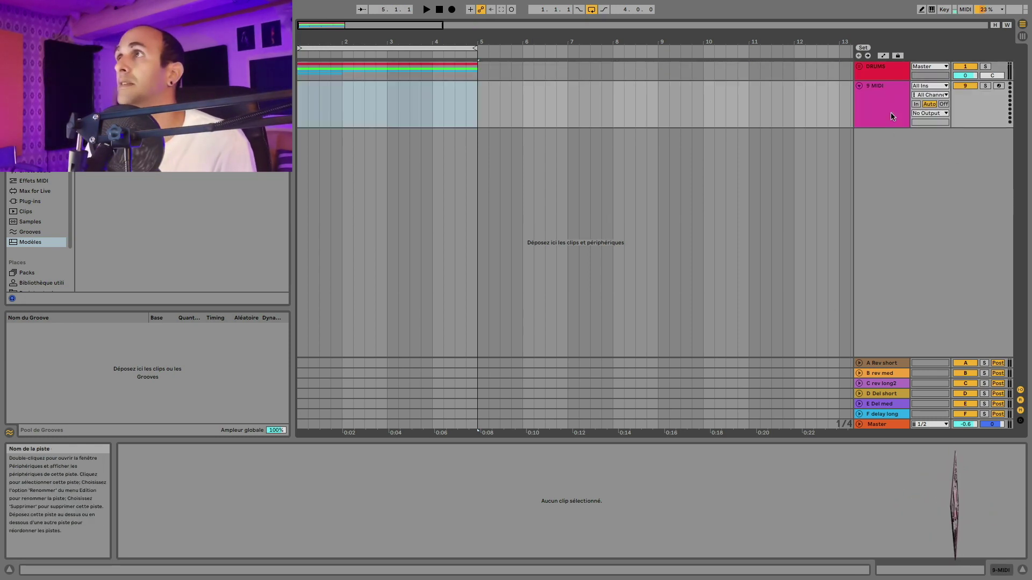
click(30, 201)
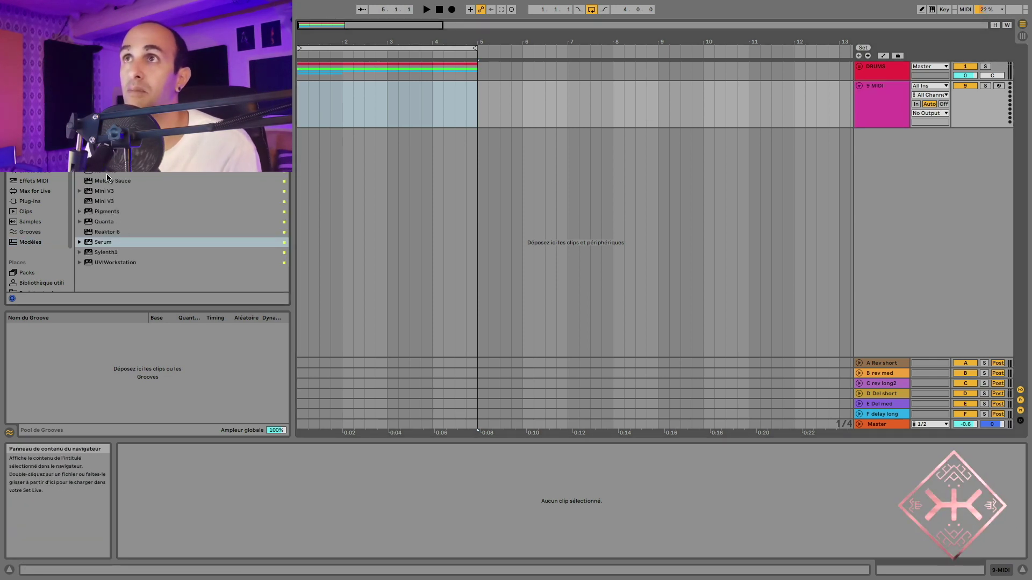
double_click(104, 234)
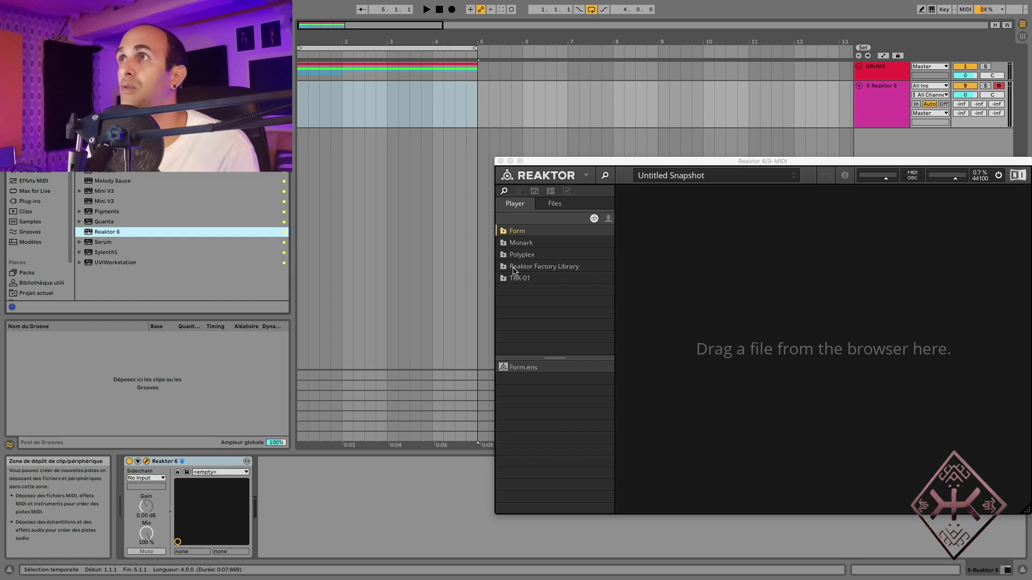
Load Form.ens from the Form library into Reaktor and reposition the plug-in window so it is fully visible.
click(520, 234)
drag(515, 372, 551, 368)
drag(746, 161, 500, 95)
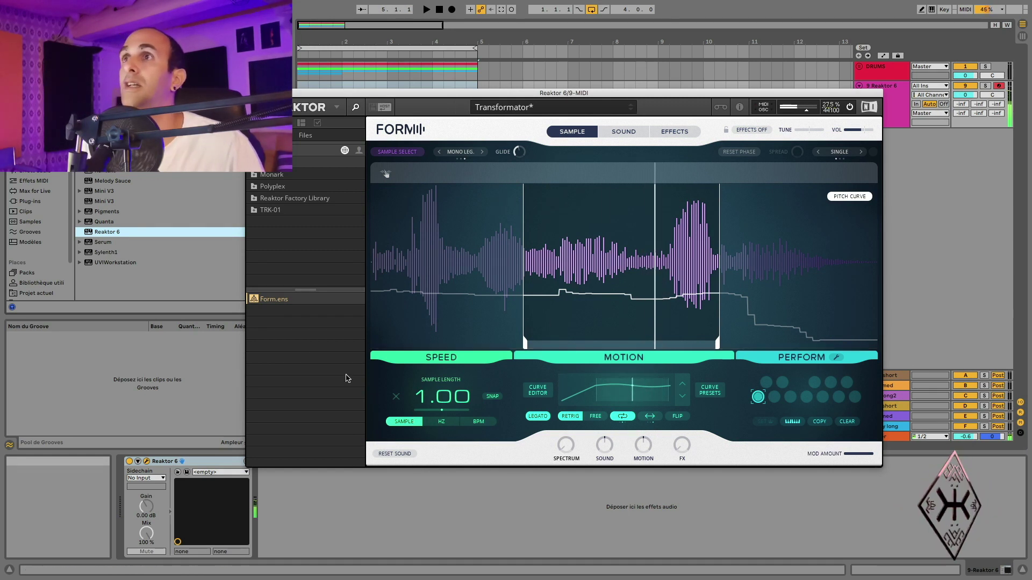
Import the full length of a new sample into Form, preview it before loading, and reset the sound.
key(super+alt+p)
key(super+alt+p)
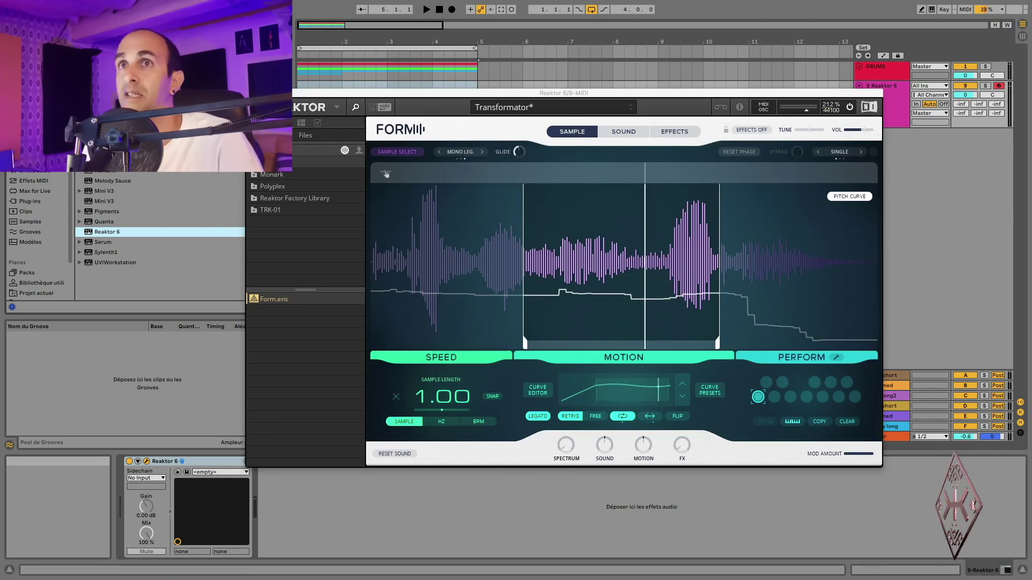
drag(386, 173, 589, 278)
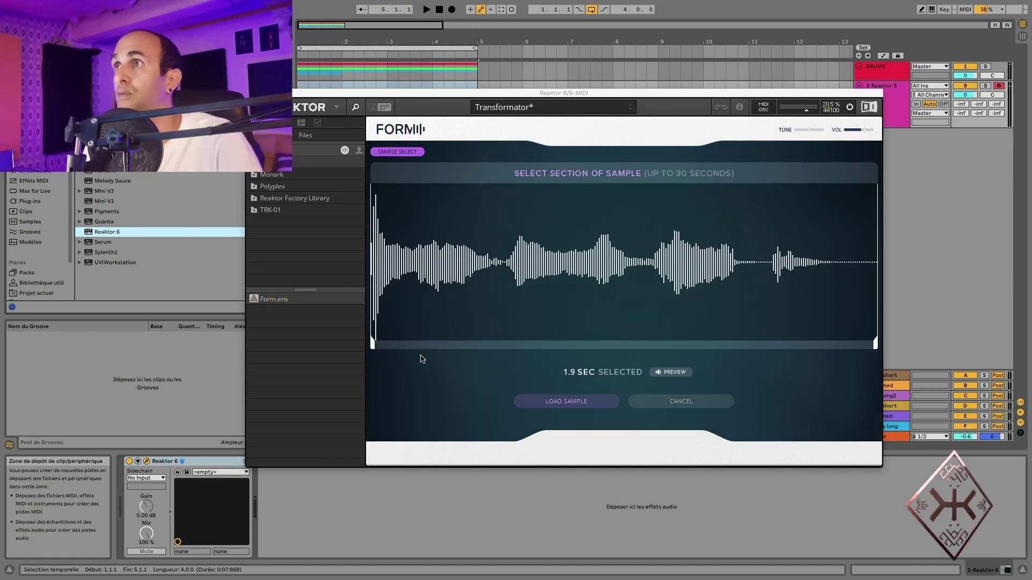
click(665, 373)
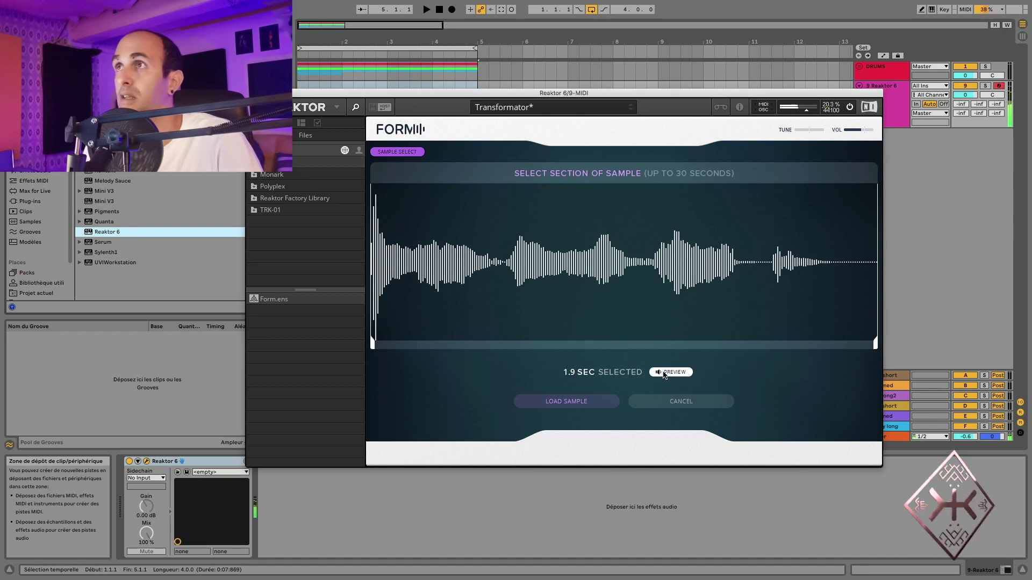
click(560, 403)
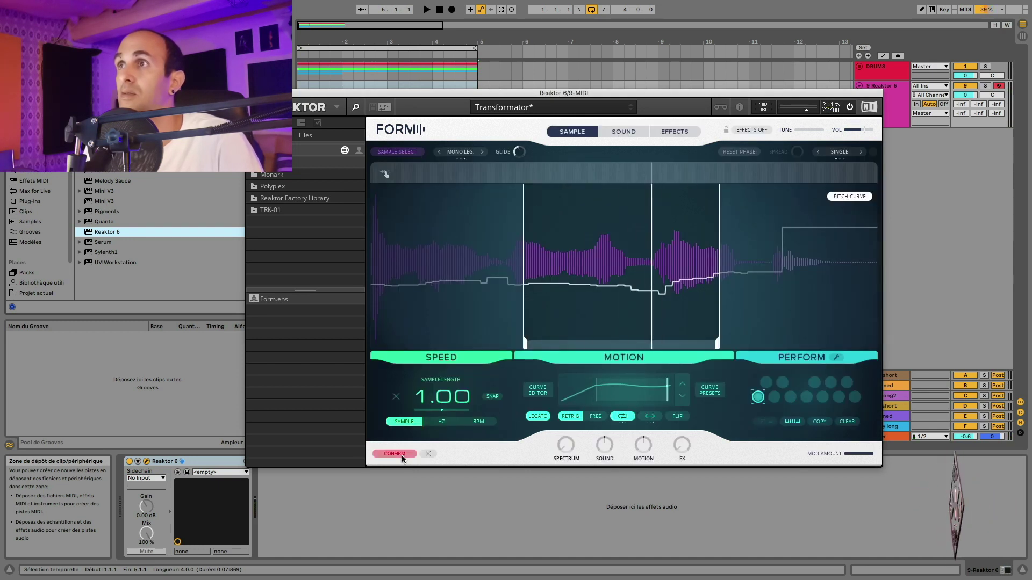
click(396, 456)
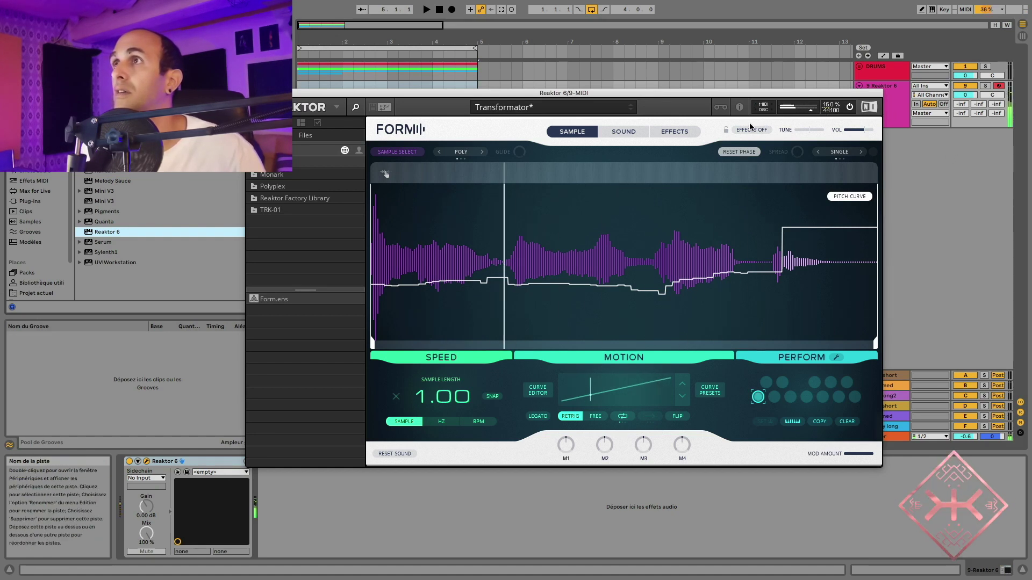
Lower the Form oscillator's formant and switch the voice mode to Mono Retrig.
click(626, 133)
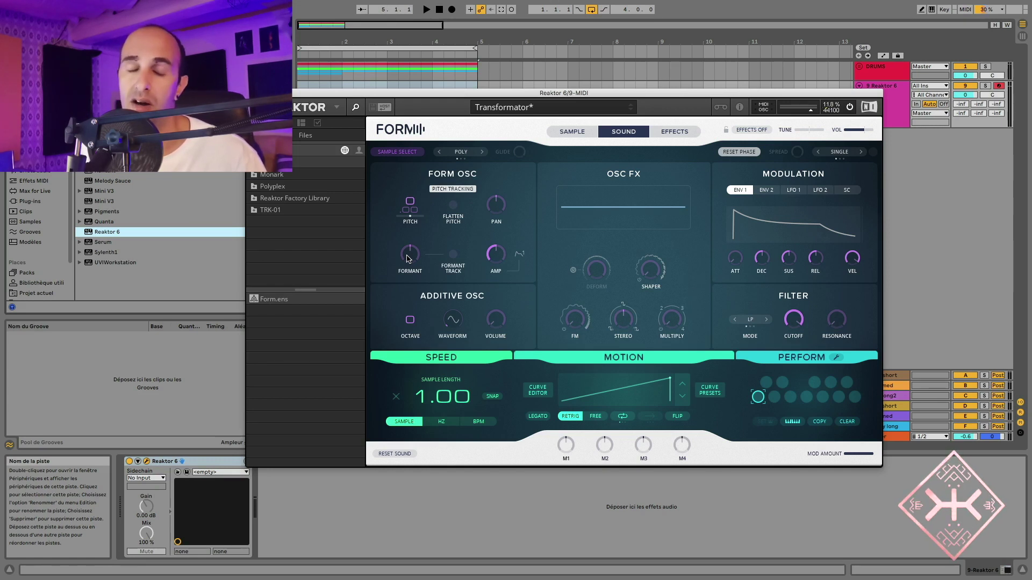
mouse_move(413, 258)
mouse_down()
mouse_move(407, 294)
mouse_move(410, 278)
mouse_up()
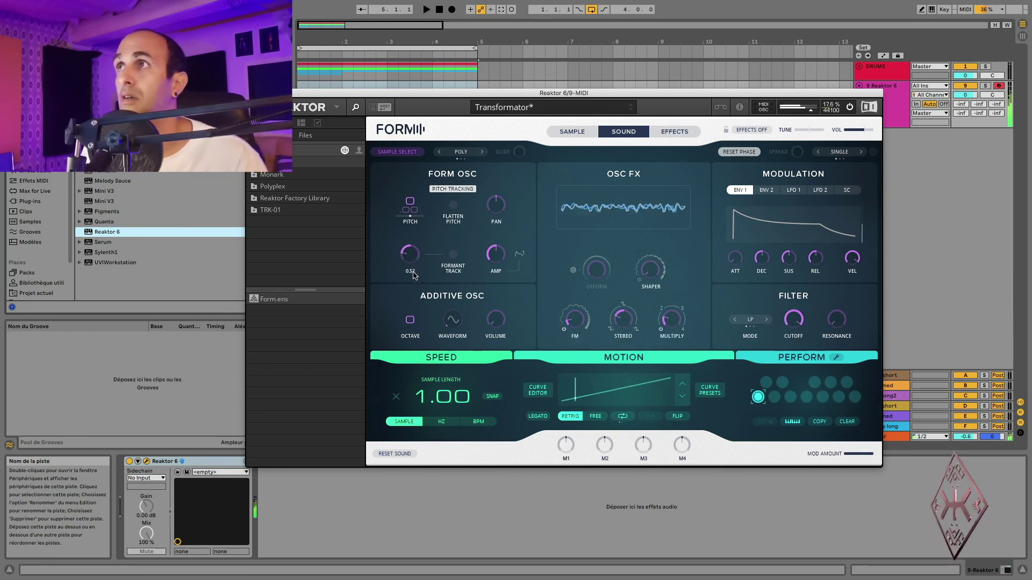
click(465, 153)
click(462, 154)
click(463, 153)
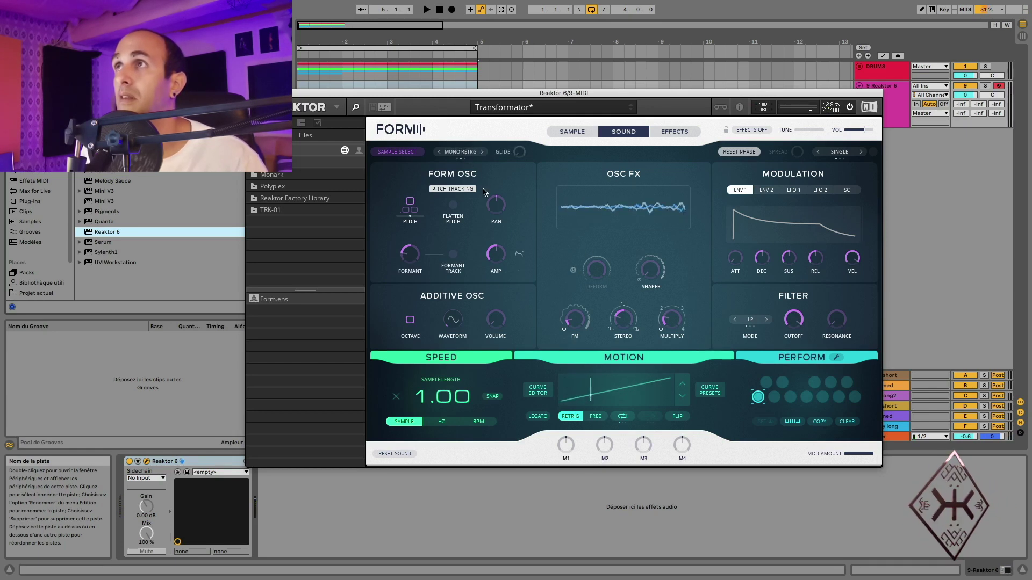
Raise the Shaper amount in the oscillator effects and try the Deform control.
drag(650, 278, 651, 249)
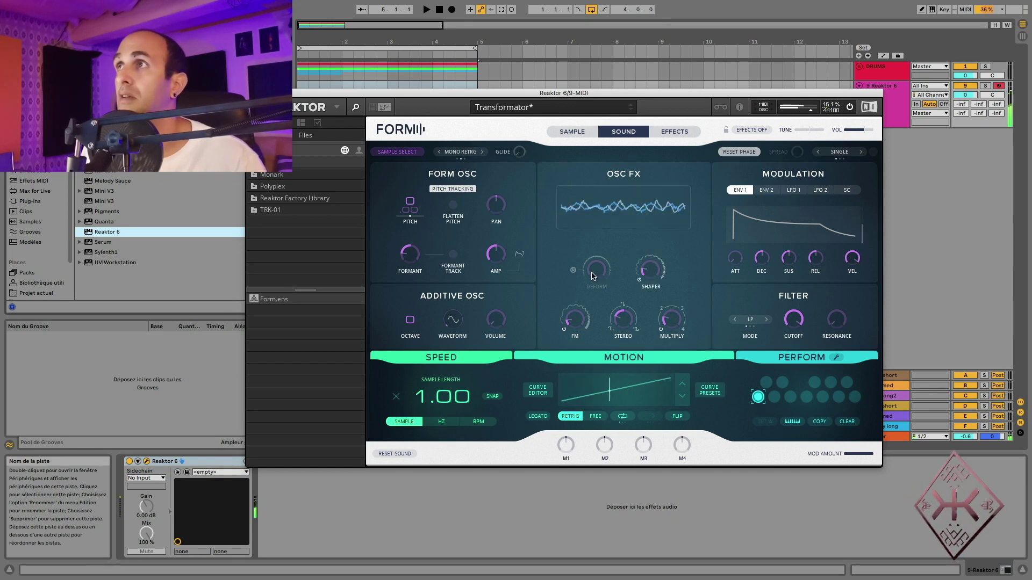
drag(593, 276, 591, 294)
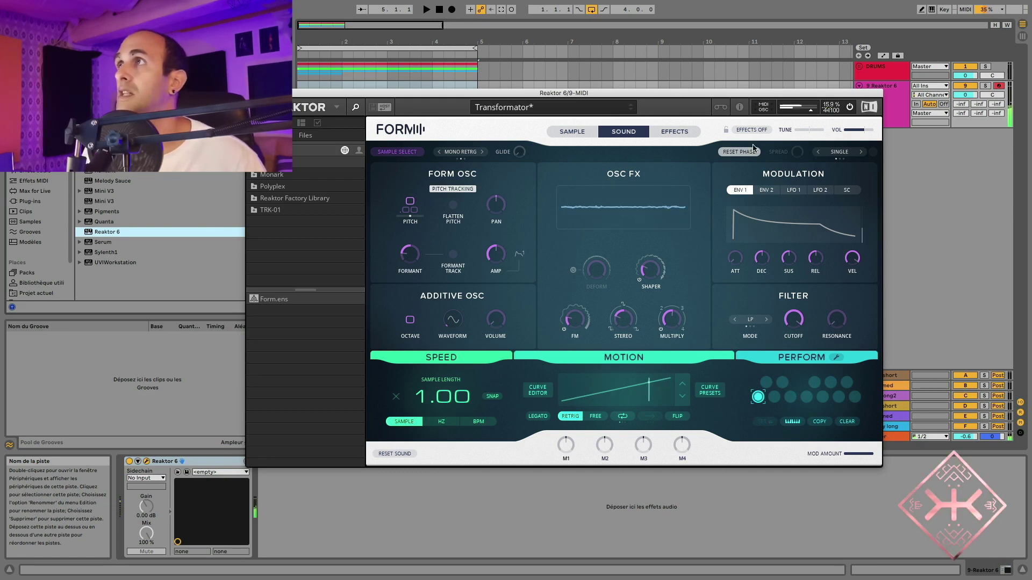
Enable Frequency Shaping and shape its two bands, with band 2 at level 0.75 and width 0.59.
click(675, 131)
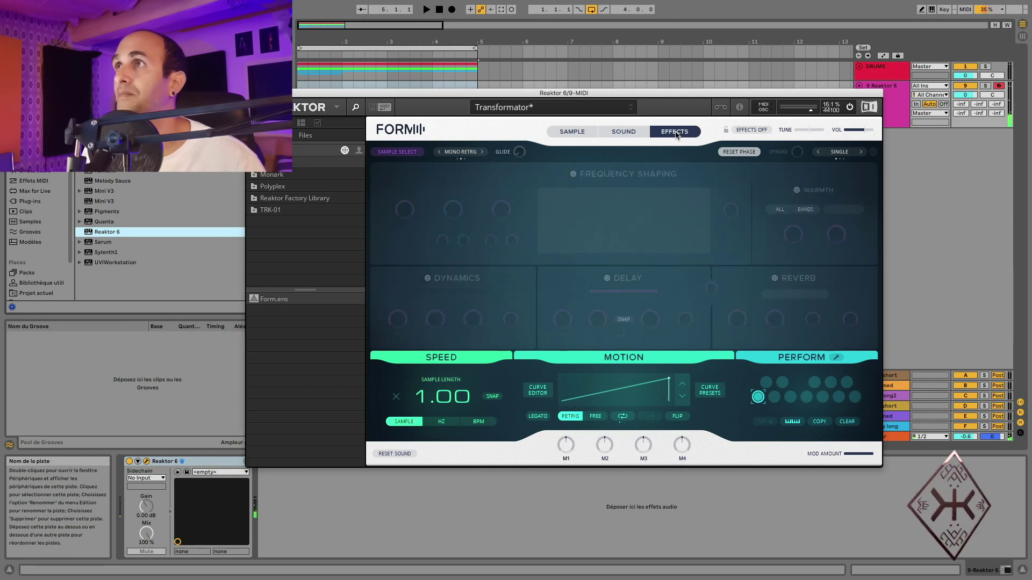
click(573, 174)
drag(585, 214, 608, 234)
drag(692, 234, 612, 237)
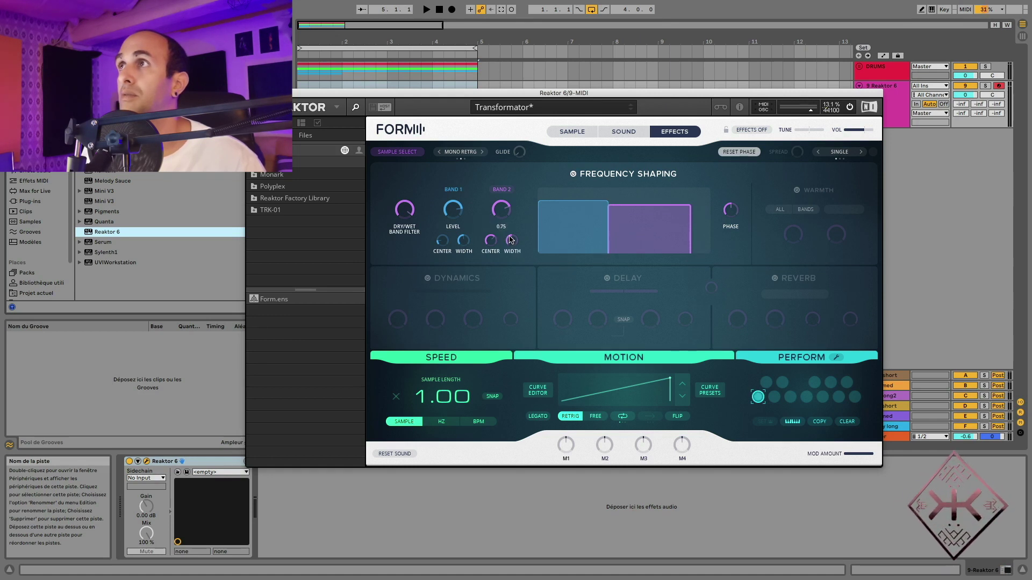
drag(511, 240, 512, 227)
mouse_move(645, 219)
mouse_down()
mouse_move(665, 221)
mouse_move(654, 222)
mouse_up()
drag(515, 241, 515, 238)
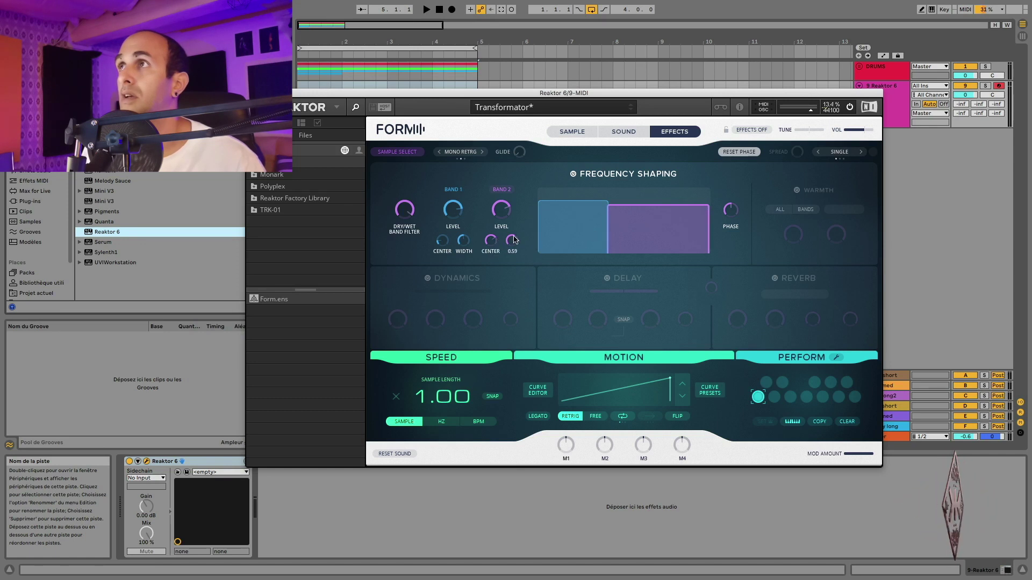
Enable the Tube Warmth effect on all bands and raise its drive and charge.
click(797, 192)
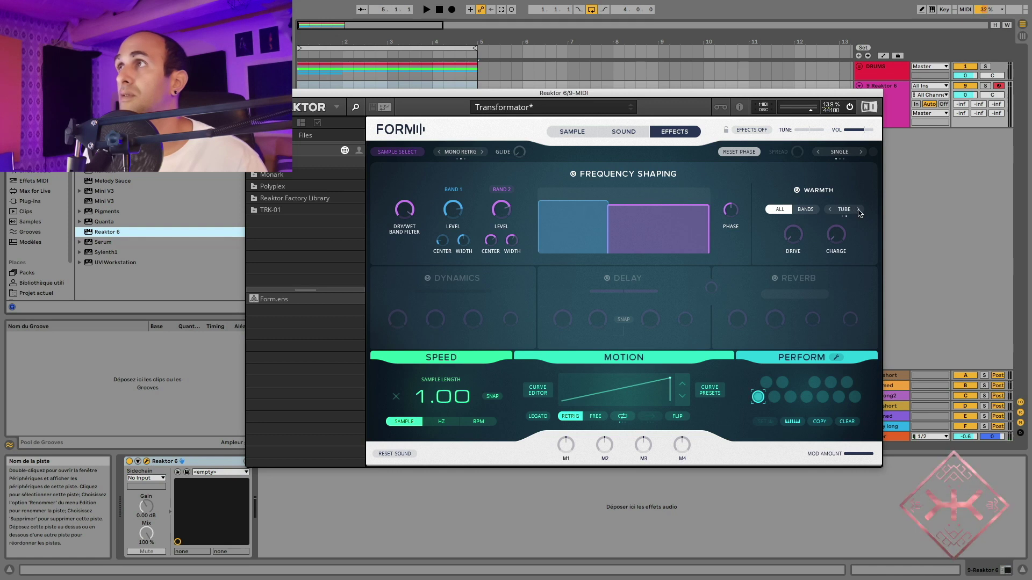
click(836, 236)
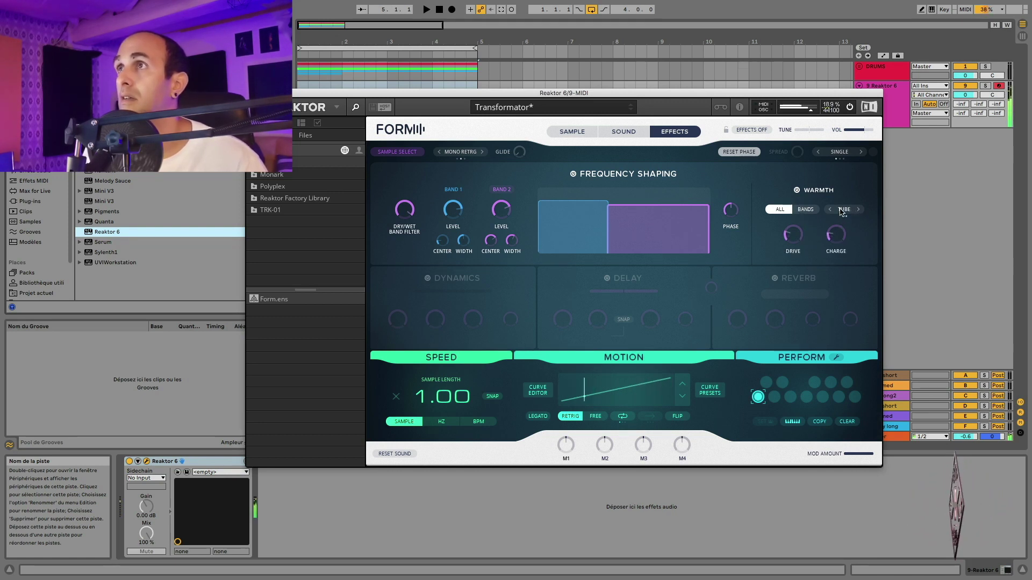
Enable Dynamics with an adjusted ratio and turn on the Delay effect.
click(429, 279)
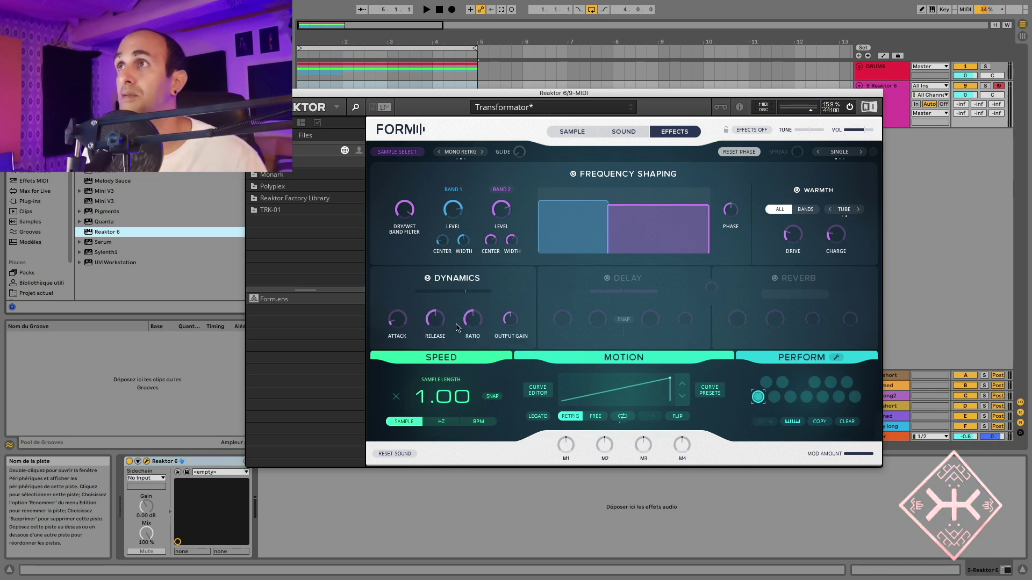
drag(472, 321, 430, 332)
click(607, 278)
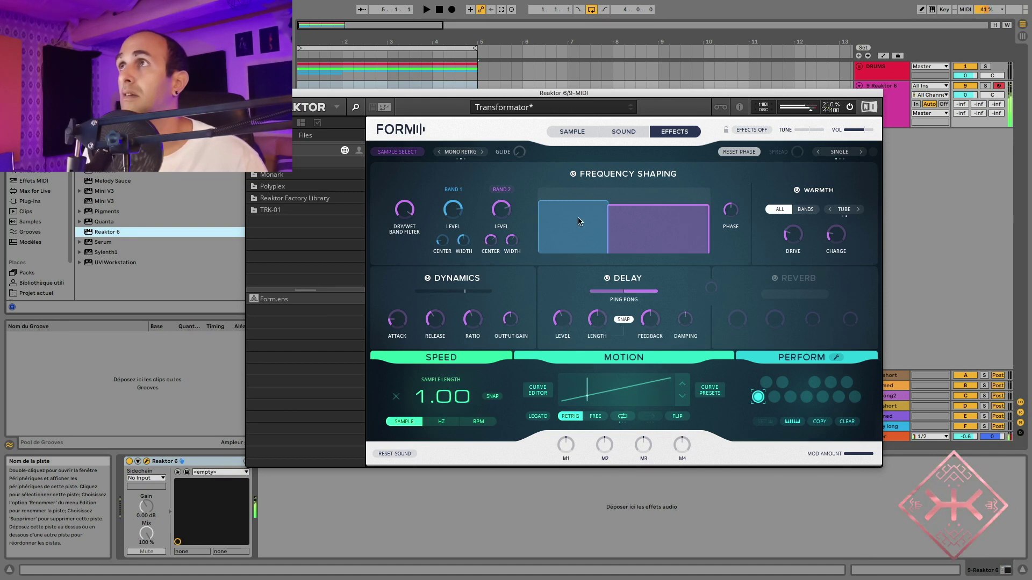
Trim the silent tail by moving the end marker of the sample region slightly earlier.
click(573, 131)
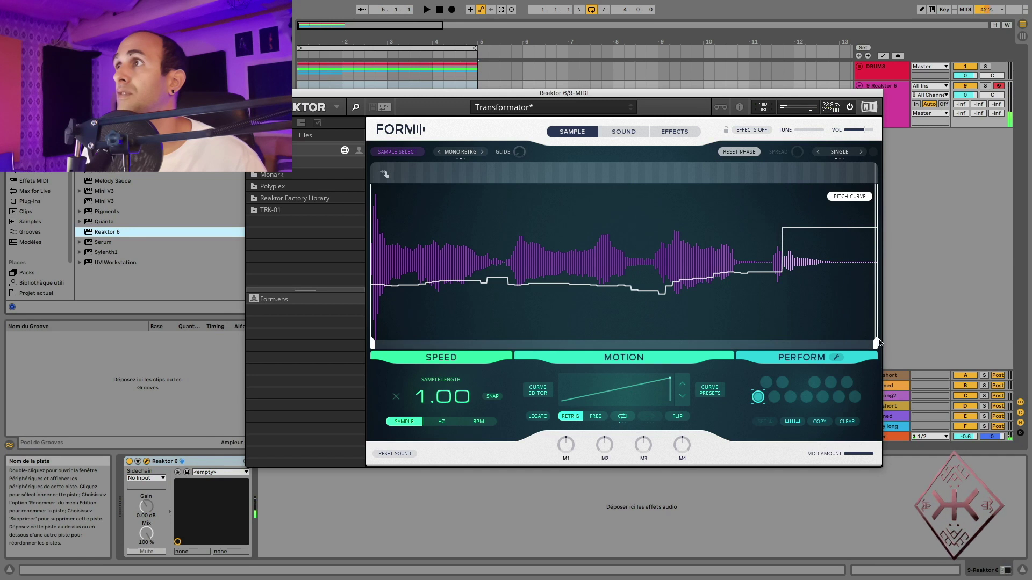
drag(852, 345, 845, 346)
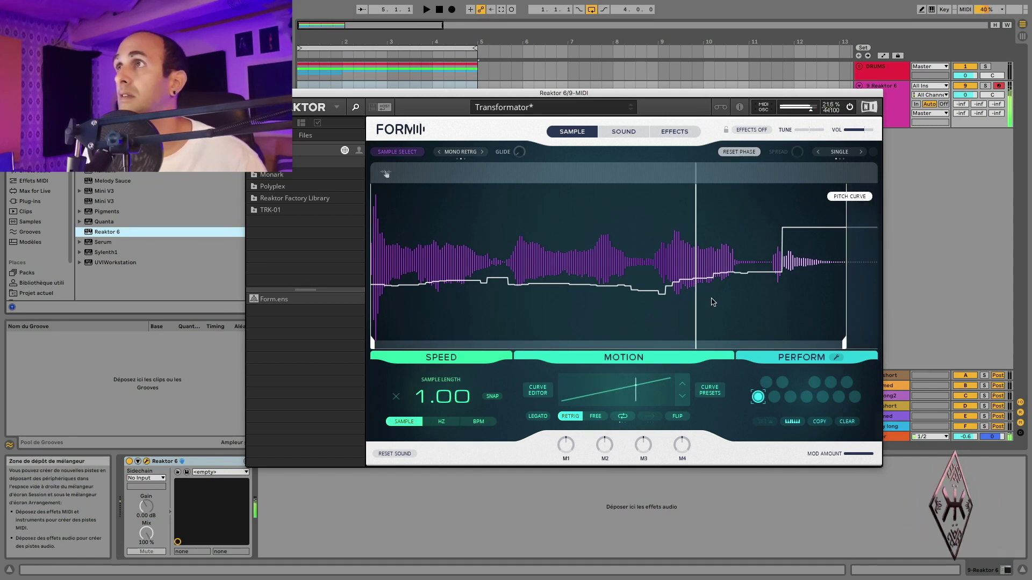
Set the delay level to 0.43 and enable the Space reverb at level 0.25 with increased low and high damping.
click(663, 131)
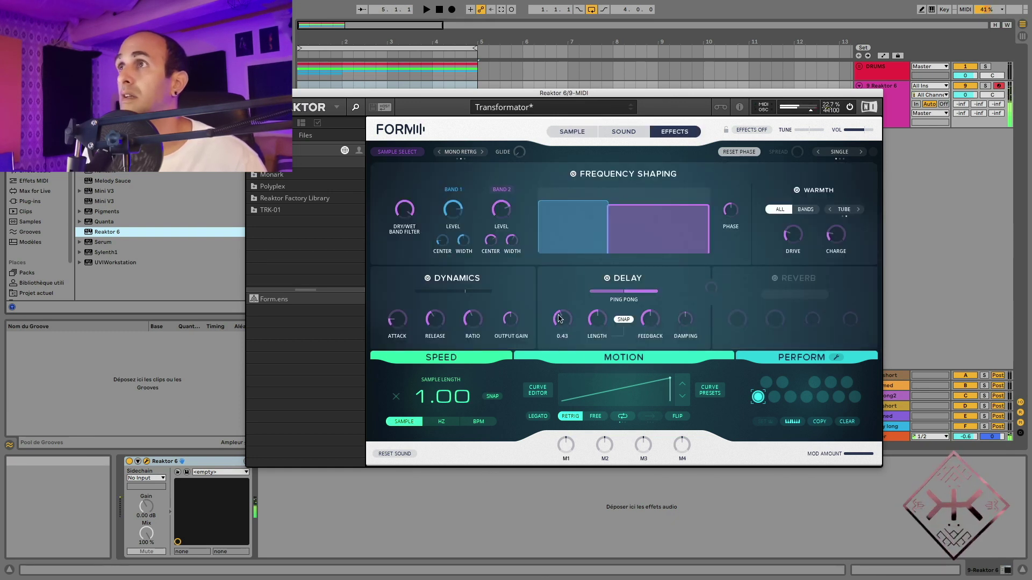
click(775, 278)
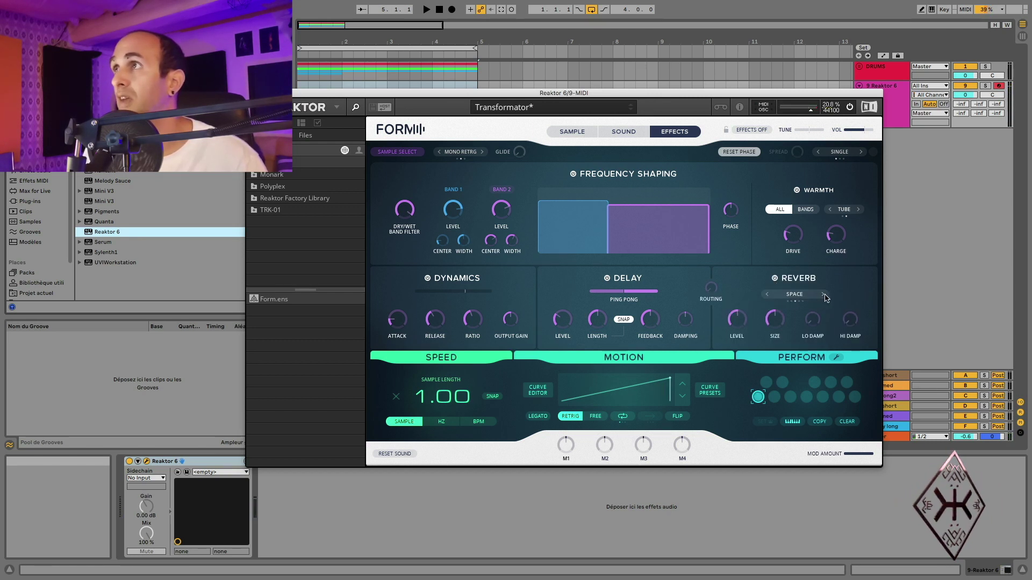
drag(732, 339, 730, 363)
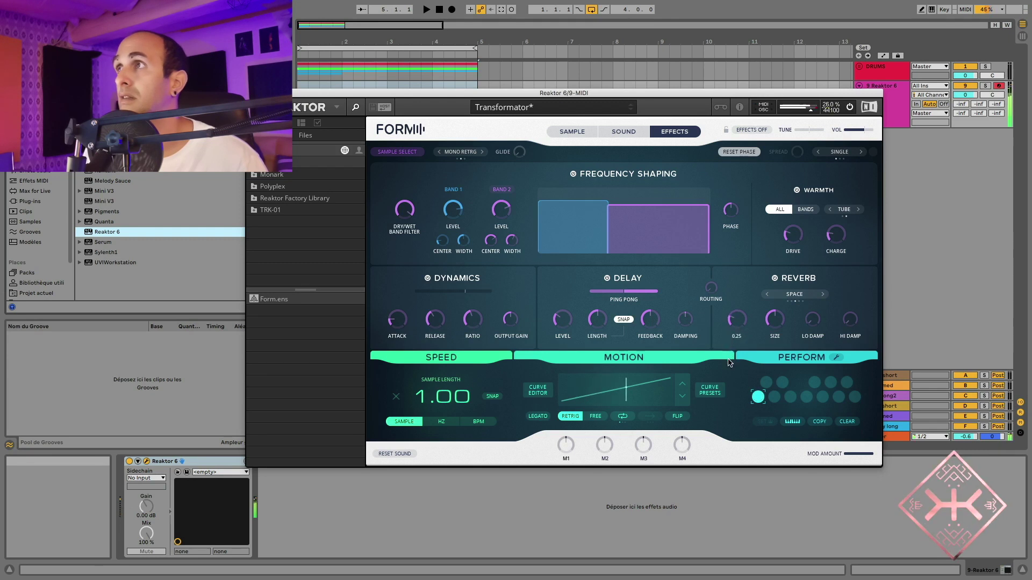
drag(813, 322, 816, 298)
mouse_move(855, 308)
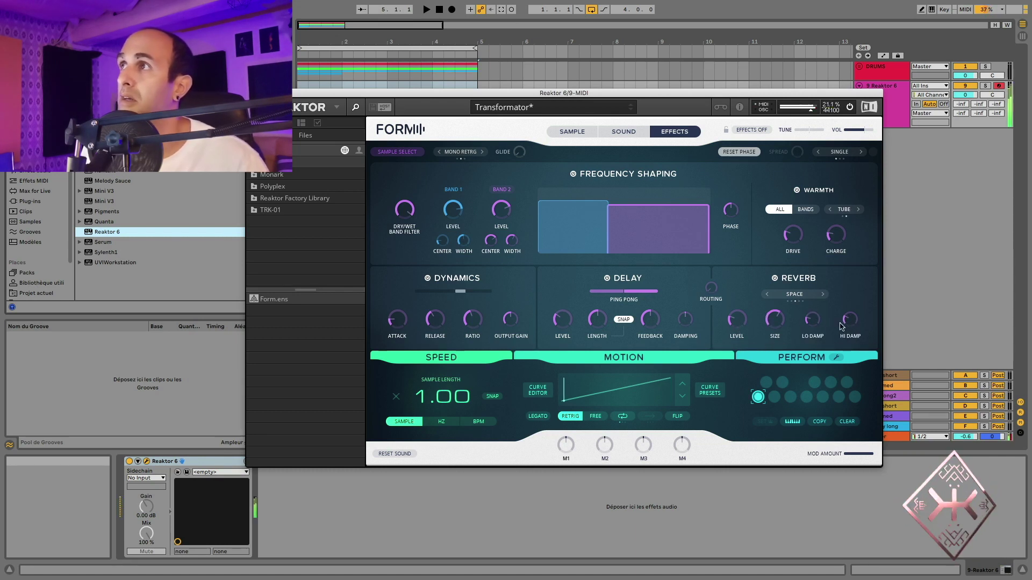
Fine-tune the Form oscillator's formant while playing the processed sample.
click(568, 131)
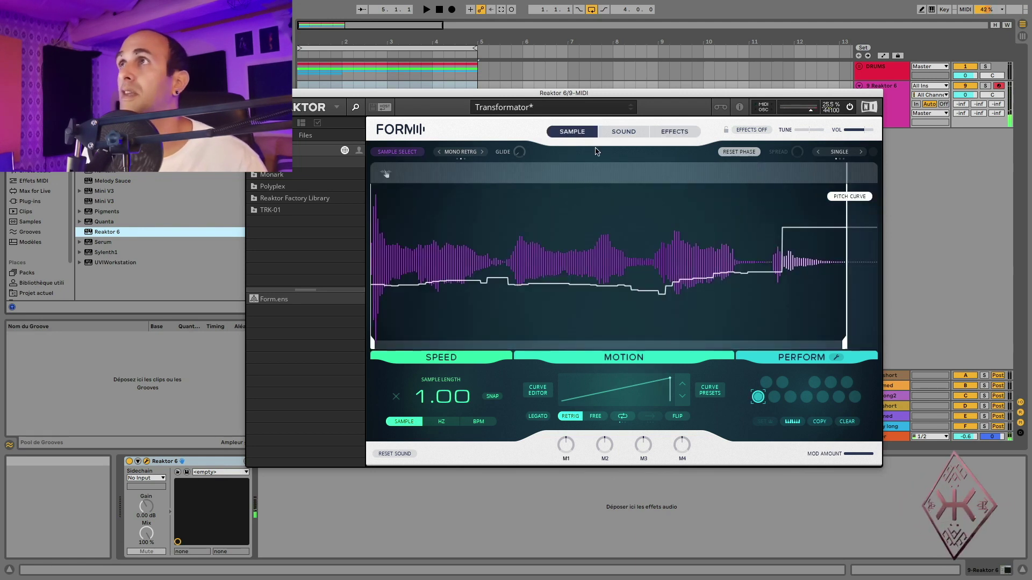
click(623, 131)
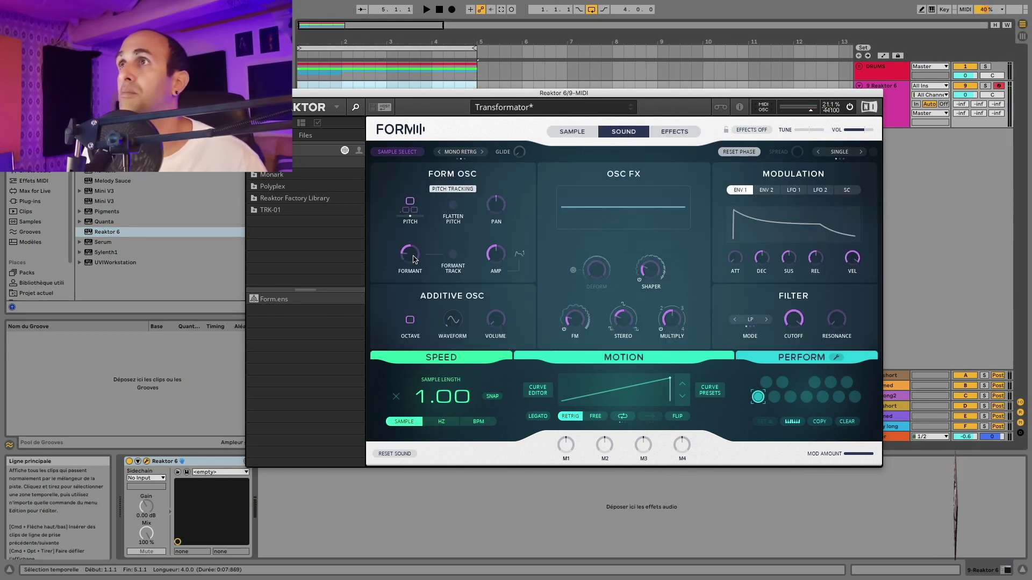
mouse_move(410, 258)
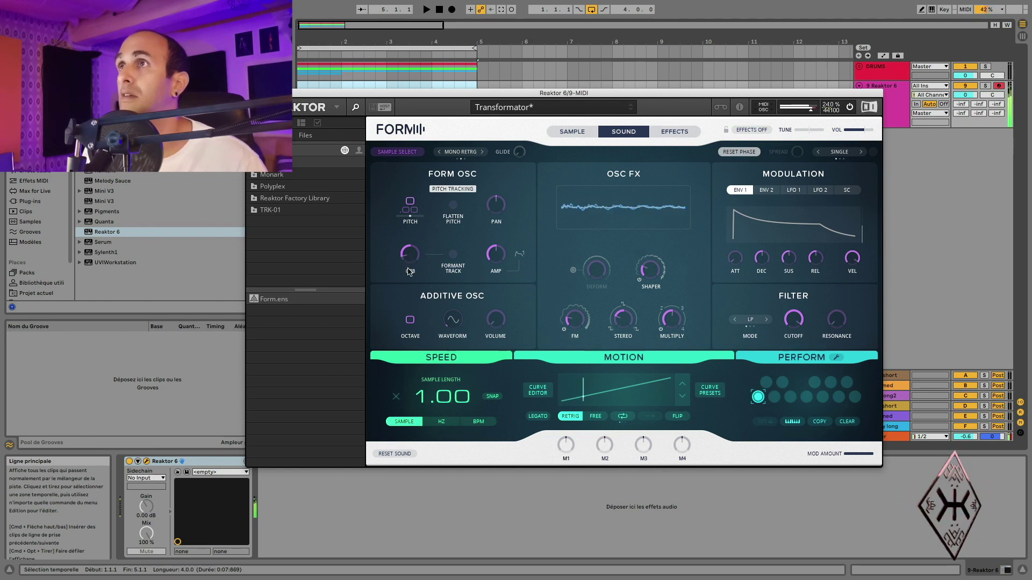
drag(413, 243, 413, 248)
mouse_move(579, 295)
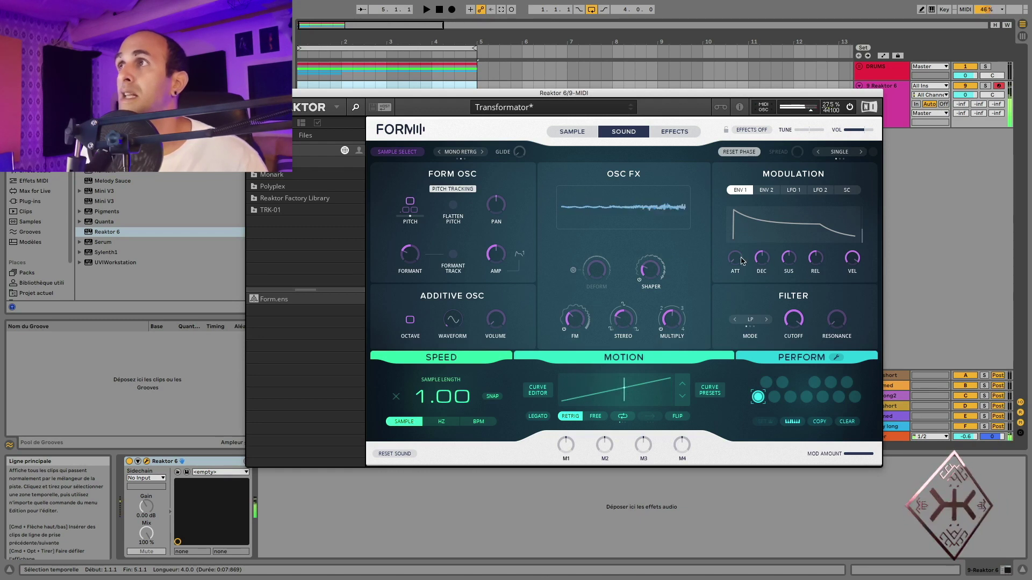
mouse_move(735, 265)
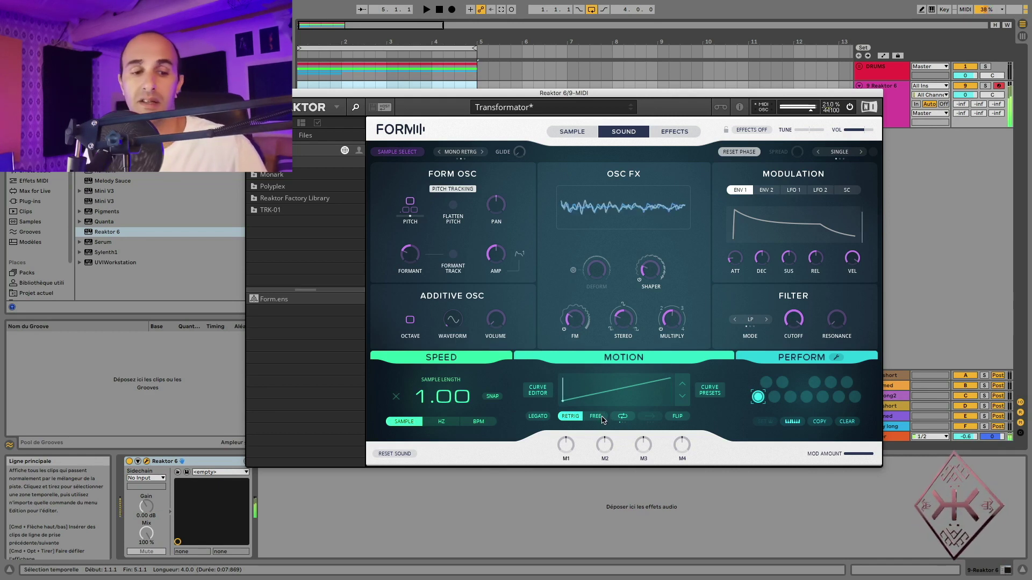
Loop the motion curve with two segments and lower the first segment's upper limit to about a quarter of the sample.
click(537, 390)
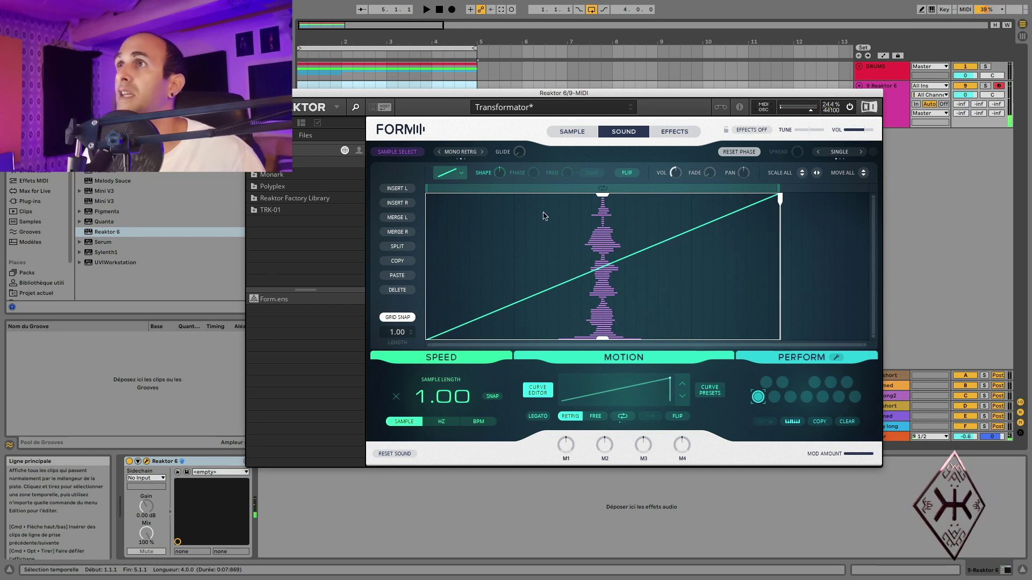
click(622, 417)
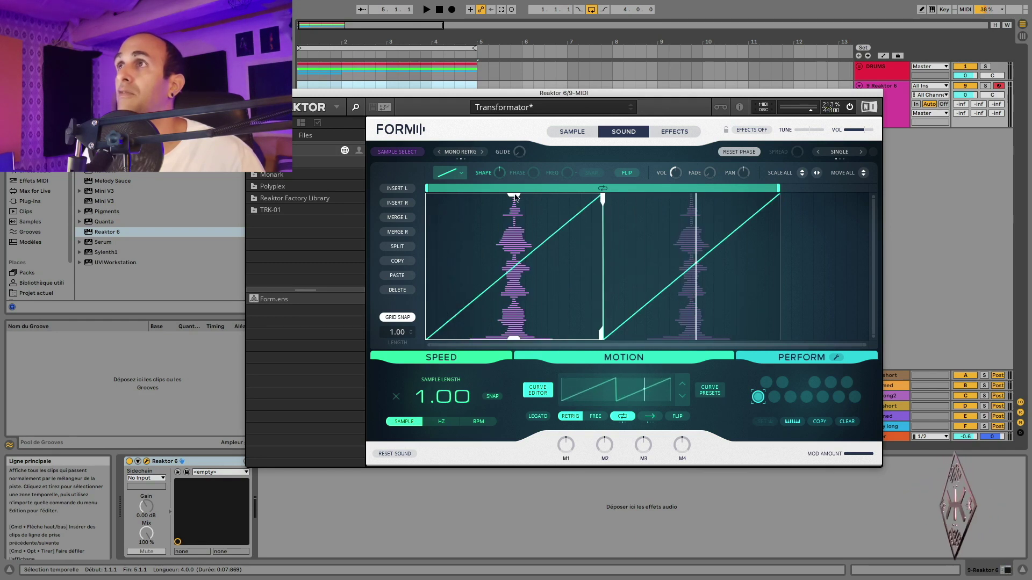
drag(514, 197, 512, 258)
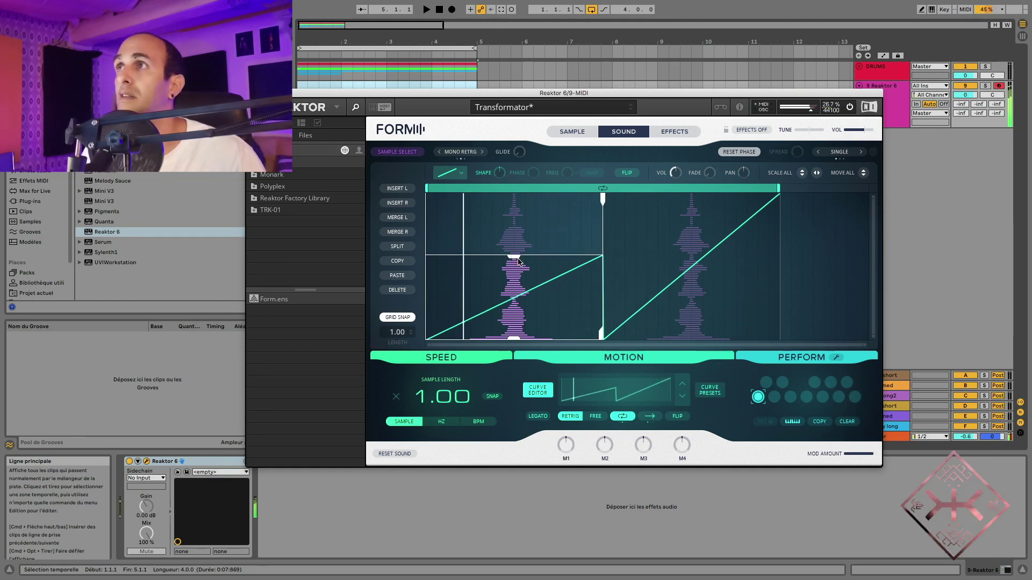
drag(517, 260, 513, 300)
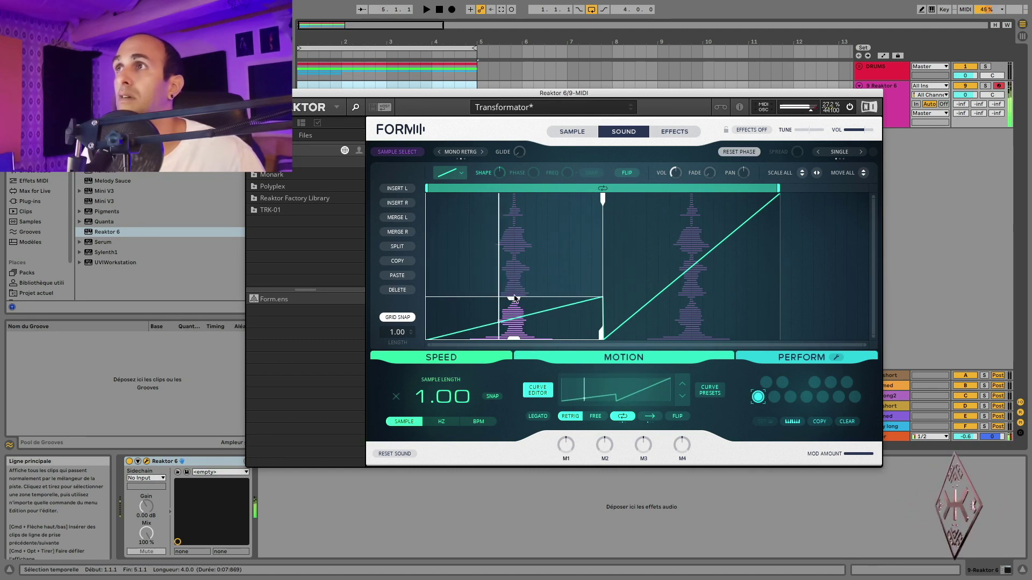
drag(522, 295, 519, 301)
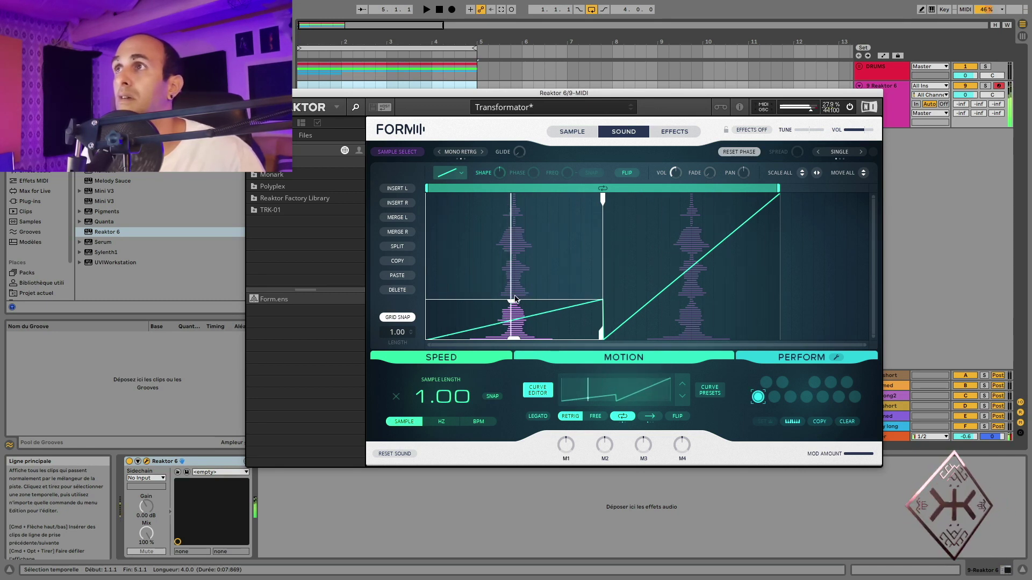
Raise the second segment's lower limit to meet the first segment's end, and move their boundary earlier to form a straight ramp.
click(691, 338)
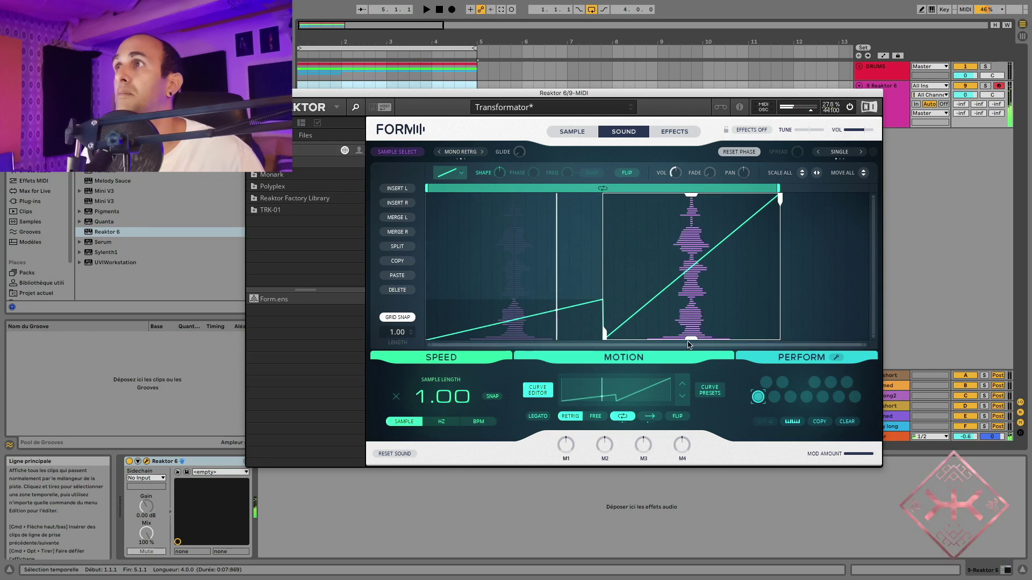
drag(693, 341, 691, 302)
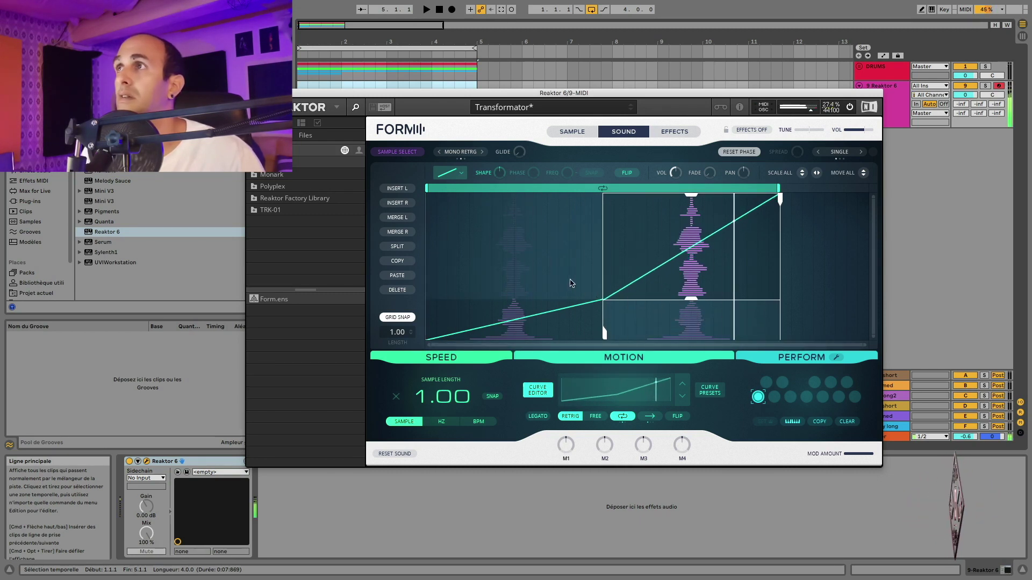
drag(603, 333, 514, 332)
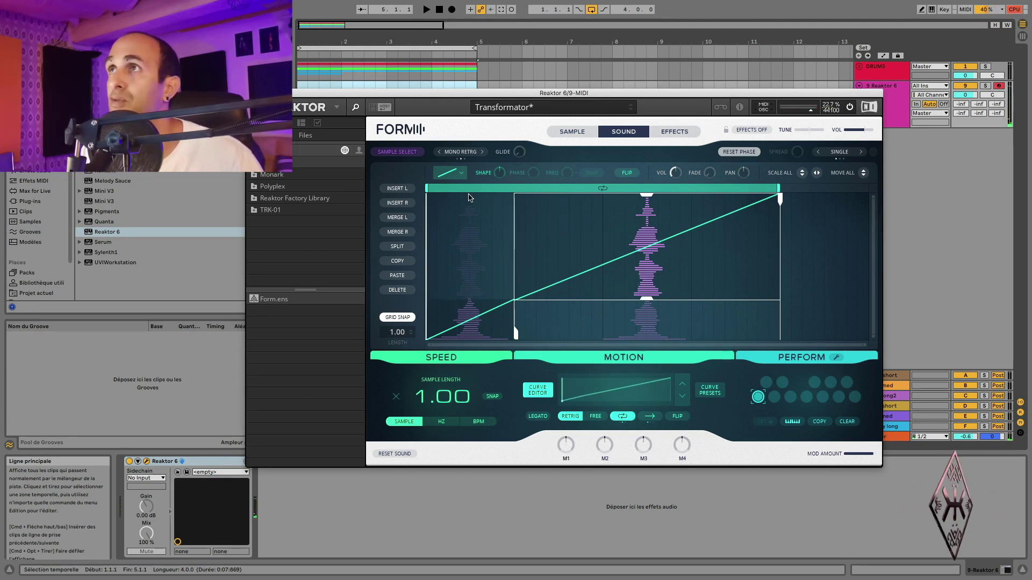
Shorten the second curve segment to a length of 0.87 up to the sample's full height, and loop only that segment.
drag(426, 189, 465, 193)
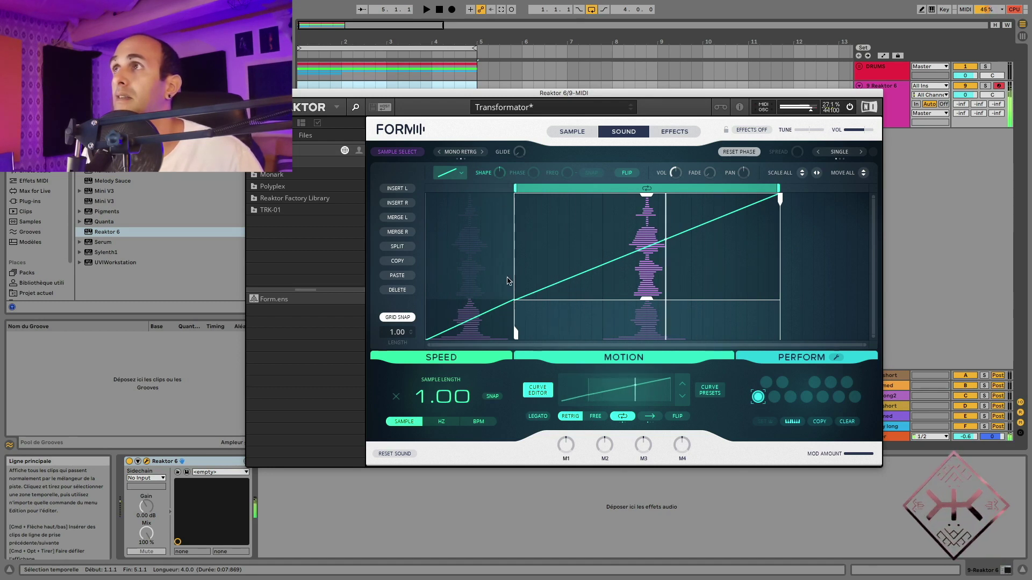
drag(647, 194, 648, 209)
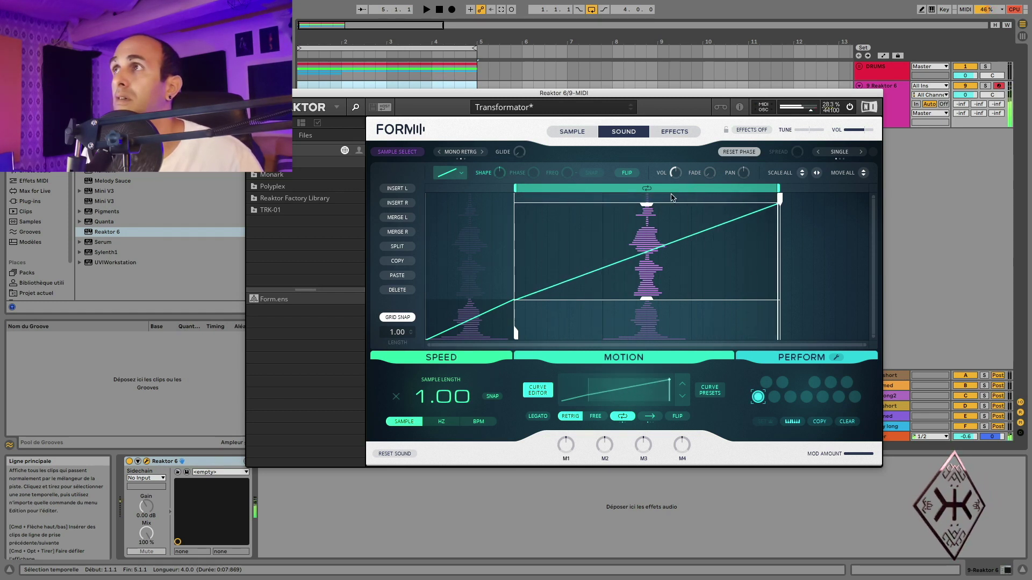
mouse_move(779, 199)
mouse_down()
mouse_move(755, 196)
mouse_move(779, 196)
mouse_up()
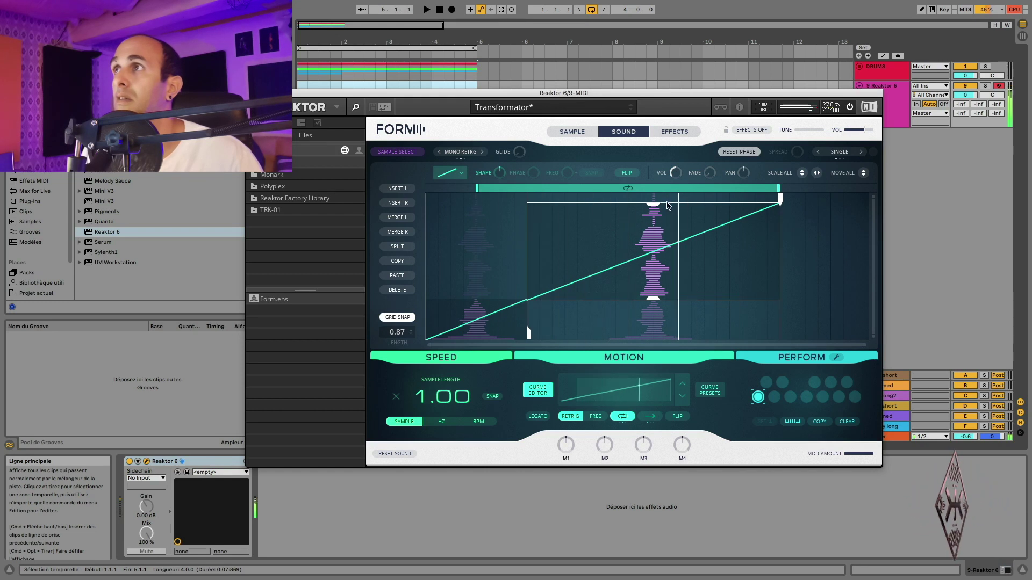
drag(653, 205, 656, 194)
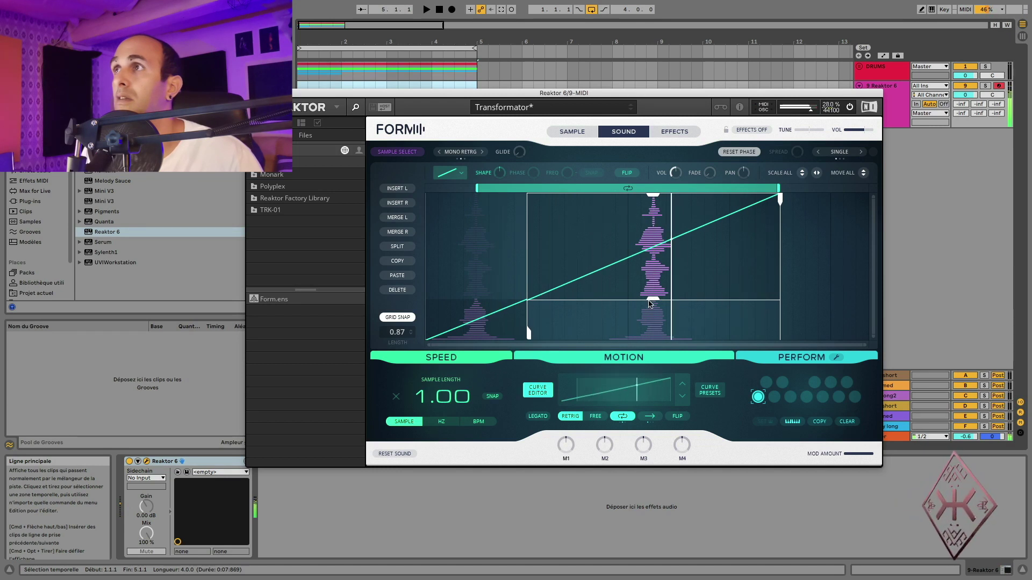
drag(476, 191, 528, 190)
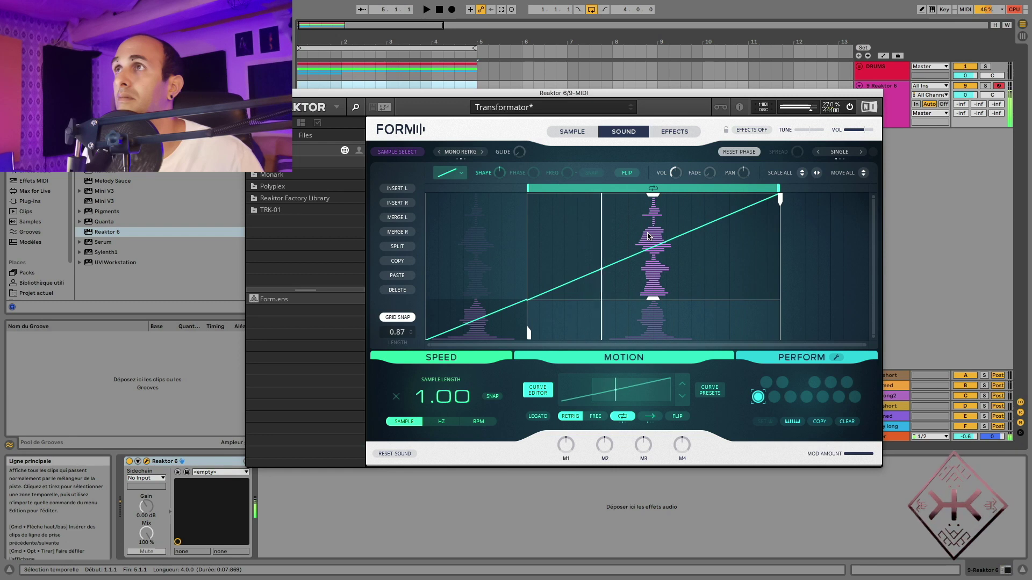
Create an empty four-bar MIDI clip from bar 1 to bar 5 on the Reaktor 6 track.
drag(537, 93, 995, 118)
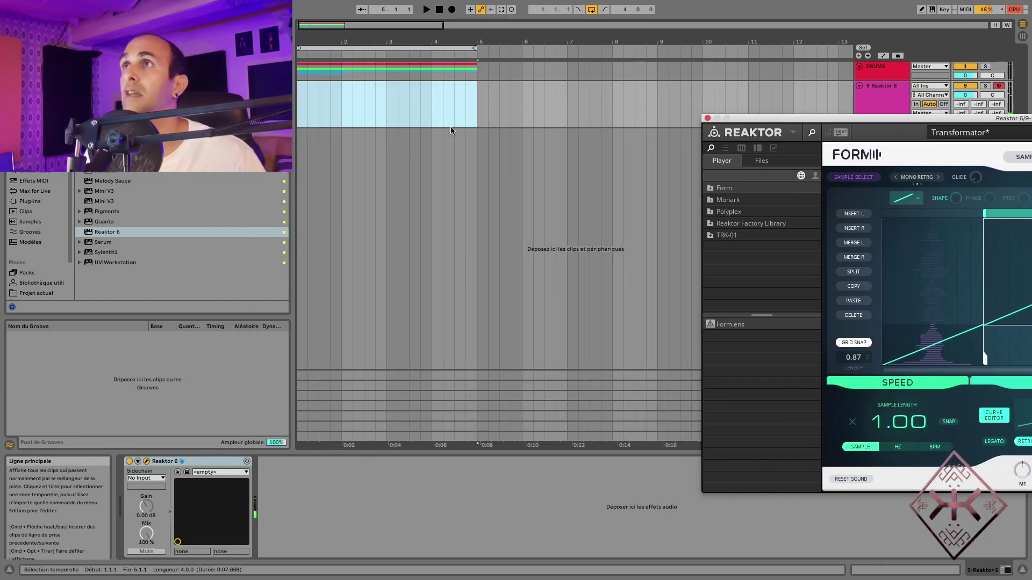
click(304, 90)
drag(298, 92, 467, 100)
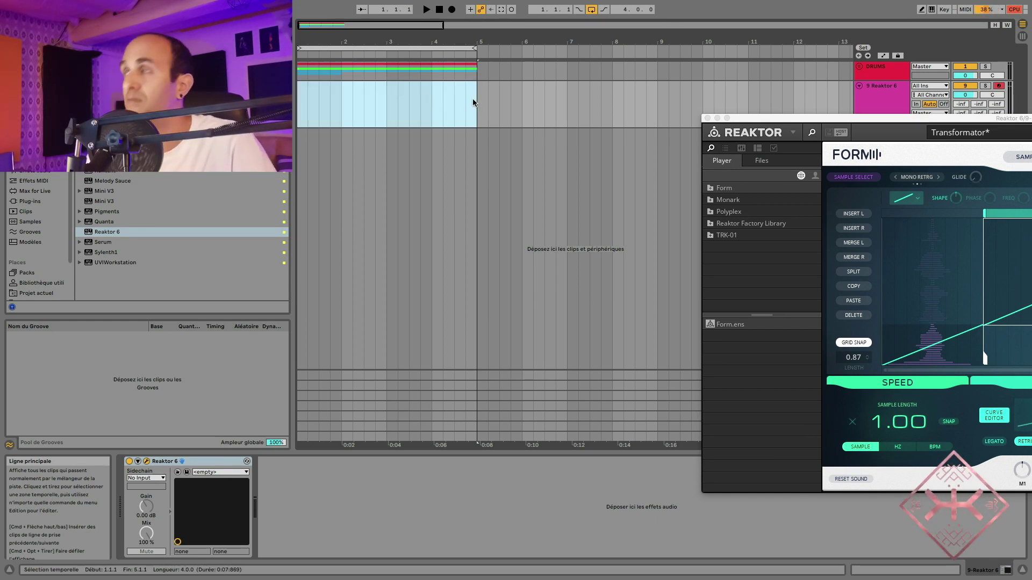
key(super+shift+m)
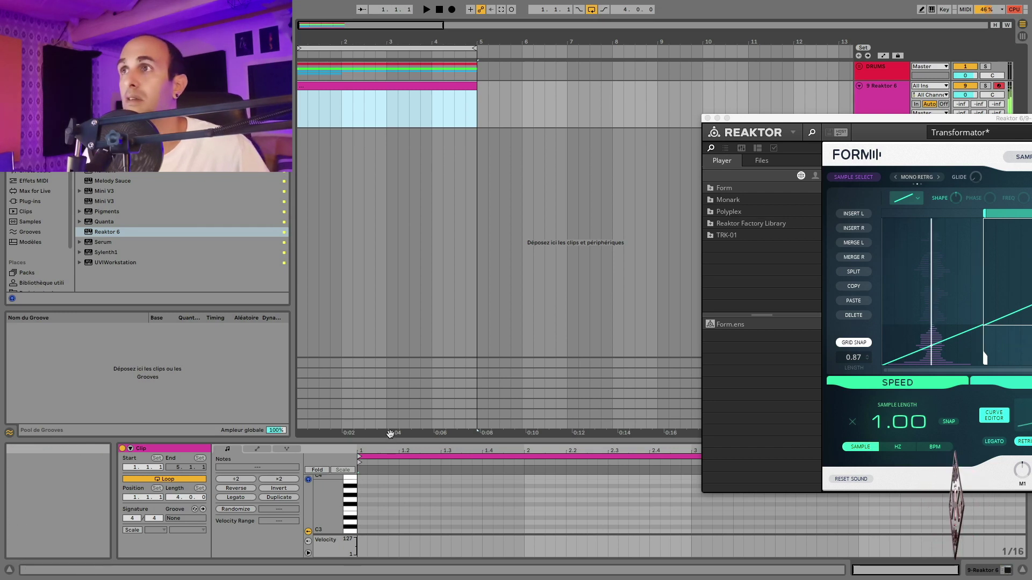
Add an E2 note at the clip's start in the enlarged note editor and extend it over the full four bars.
drag(386, 441, 399, 242)
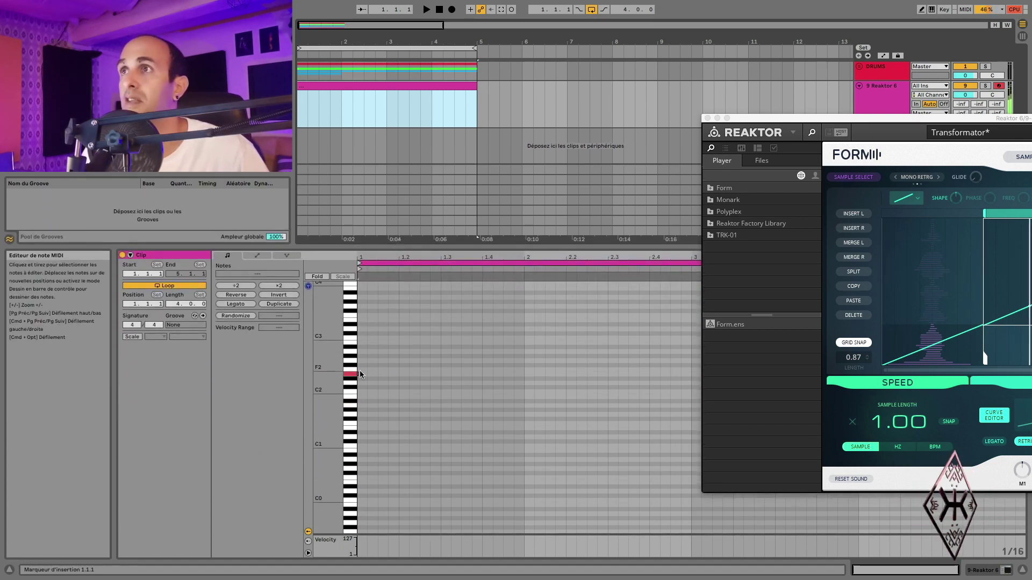
drag(359, 377, 524, 374)
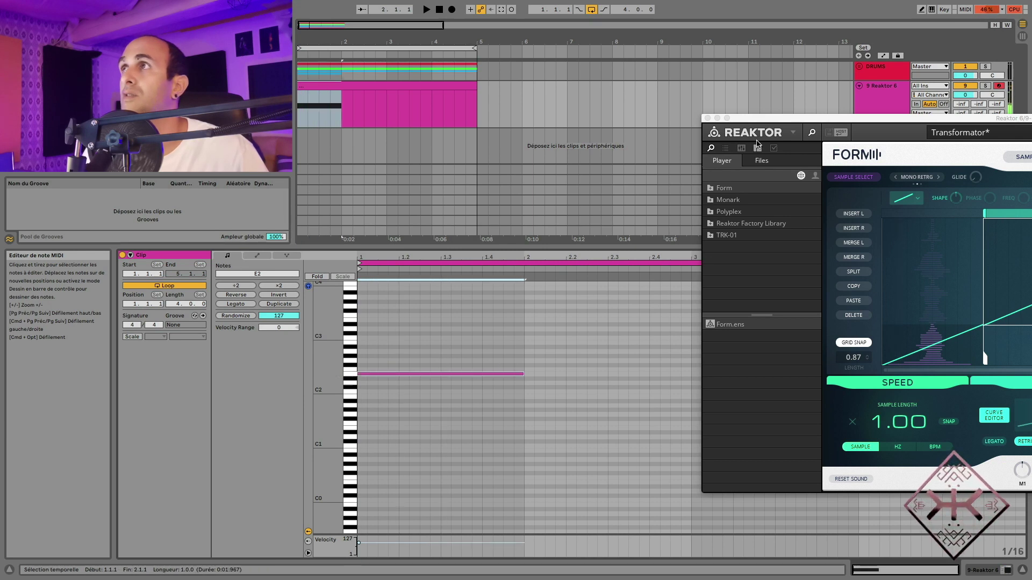
drag(759, 119, 438, 429)
click(518, 374)
drag(524, 374, 983, 386)
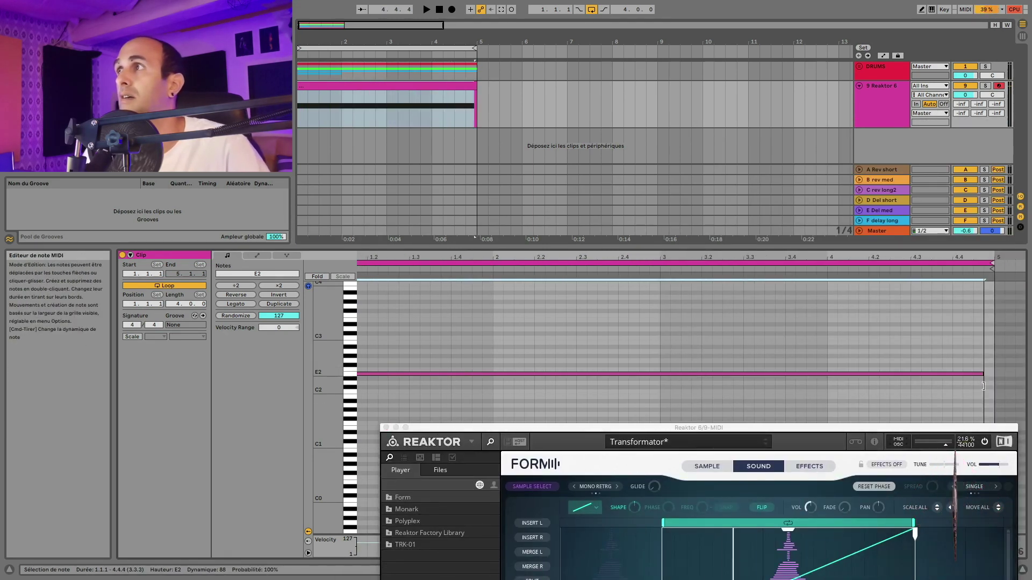
click(988, 386)
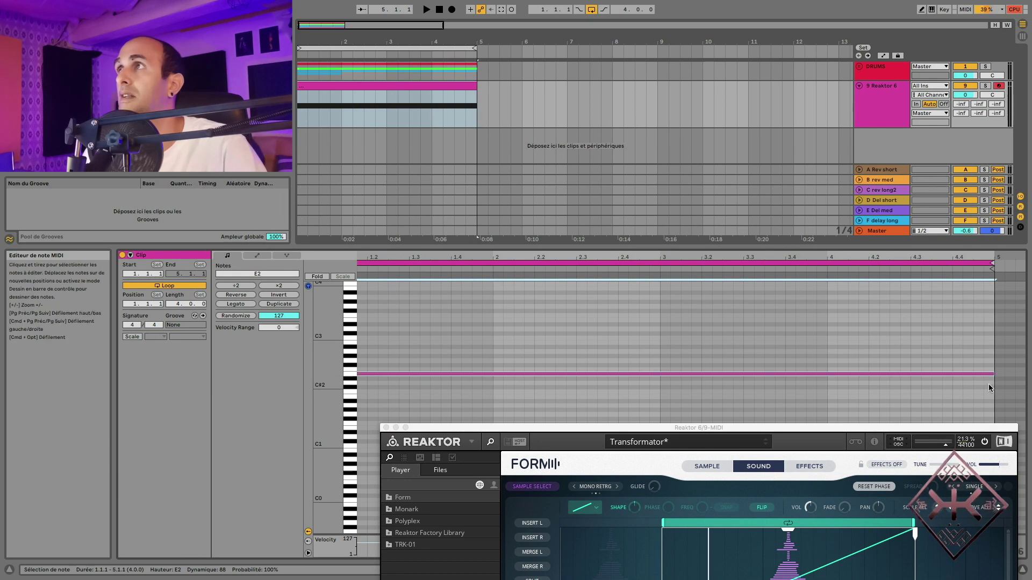
Solo the Reaktor 6 track, play the clip, and bring the whole Form window back into view.
click(985, 86)
key(space)
drag(627, 432, 532, 219)
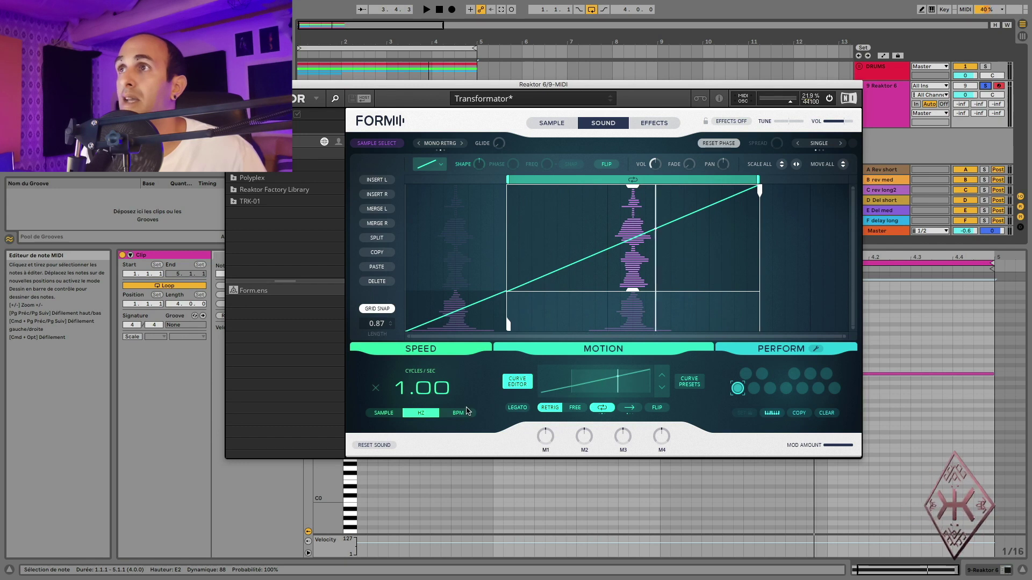
Assign macro M1 as a modulation source for the playback speed in cycles per second.
mouse_move(419, 374)
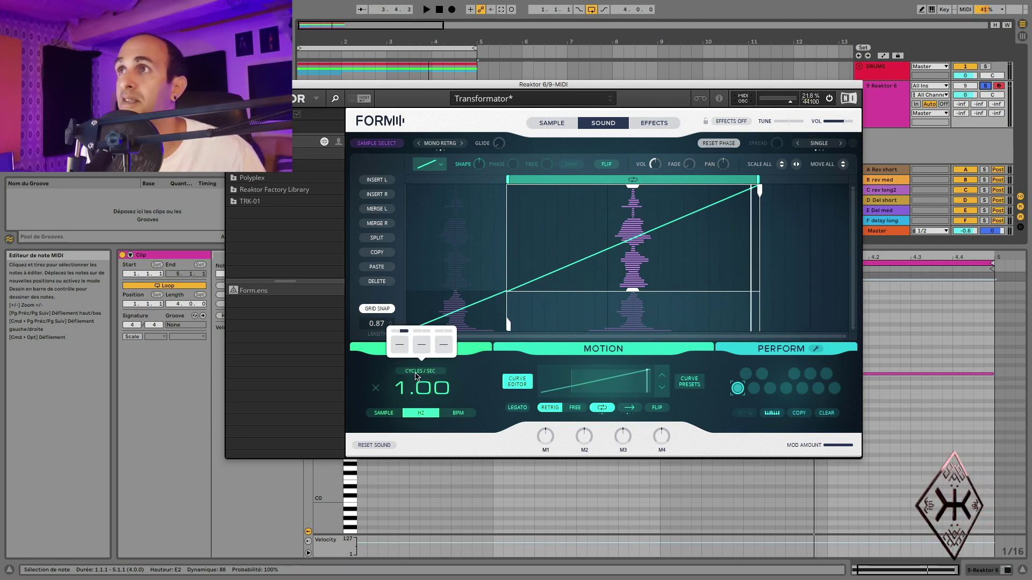
click(423, 373)
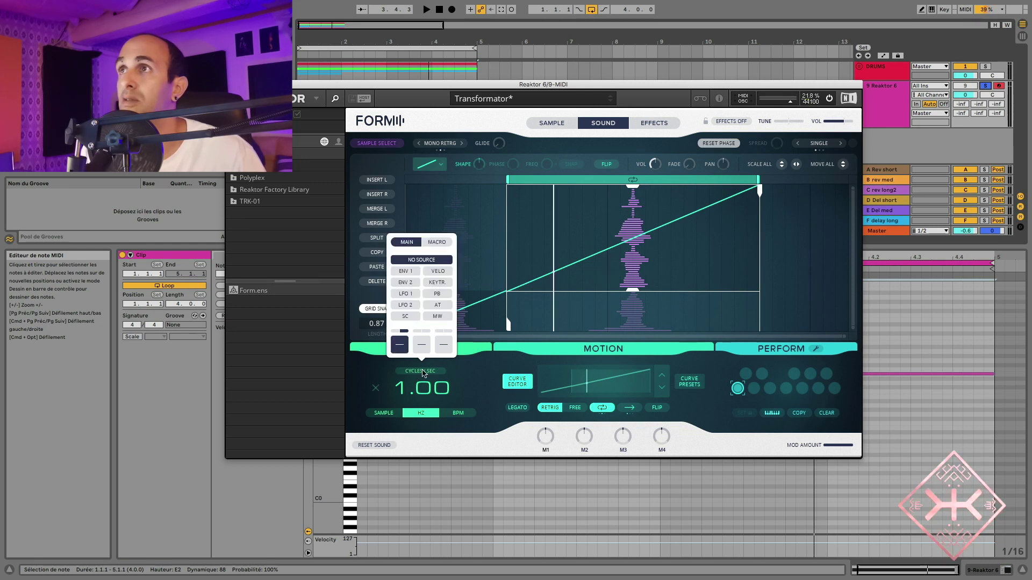
click(437, 242)
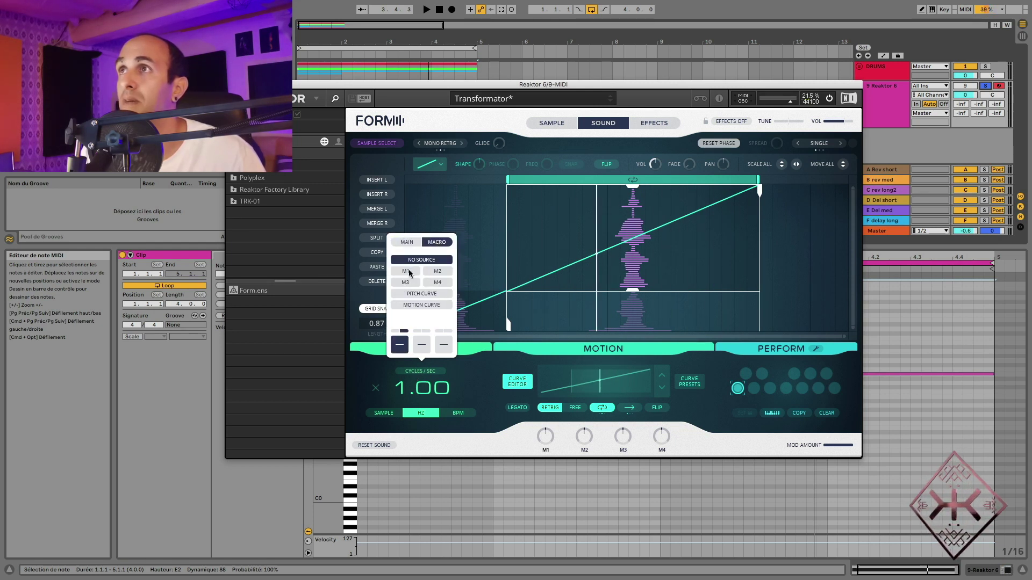
click(407, 272)
click(442, 384)
Try different M1 macro amounts to vary the playback speed, ending at 25.0.
mouse_move(550, 444)
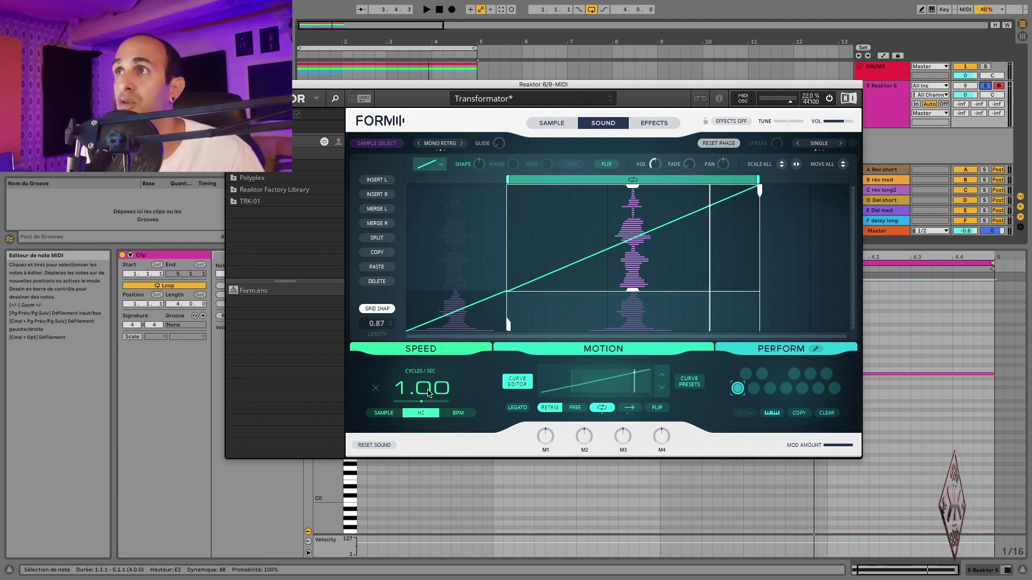
mouse_move(549, 426)
mouse_down()
mouse_move(550, 411)
mouse_move(547, 439)
mouse_up()
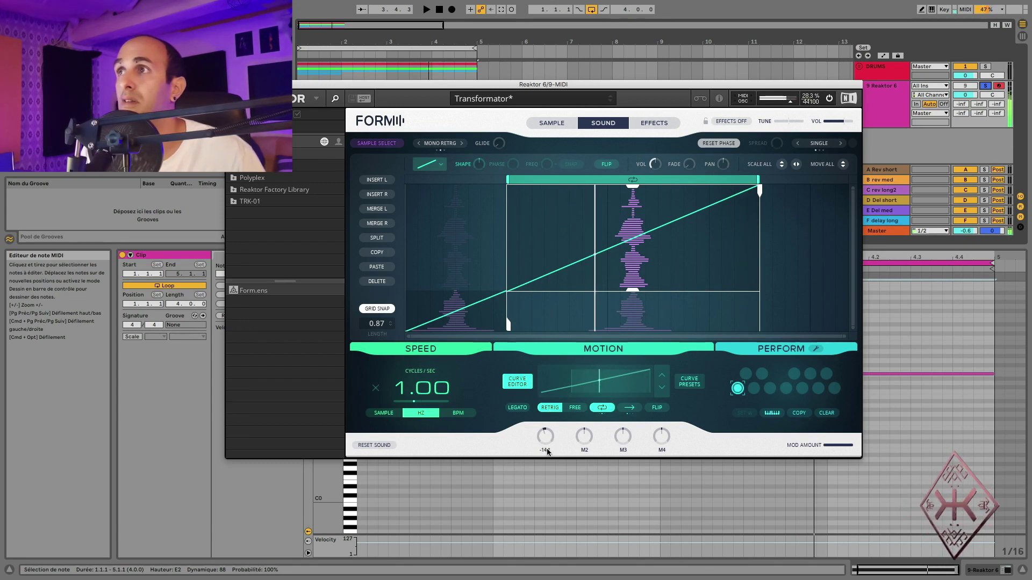
drag(547, 454, 549, 443)
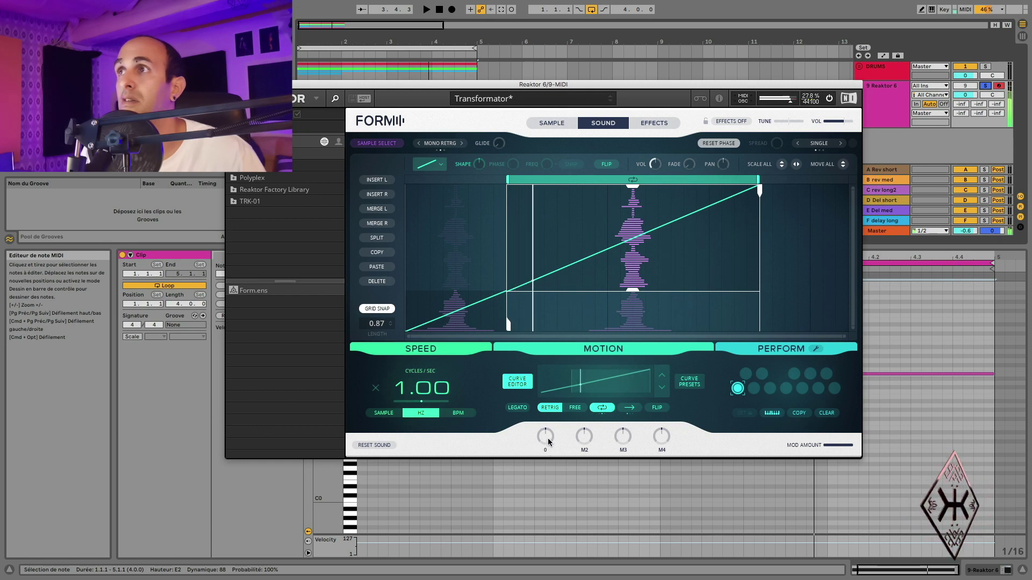
drag(547, 435, 548, 437)
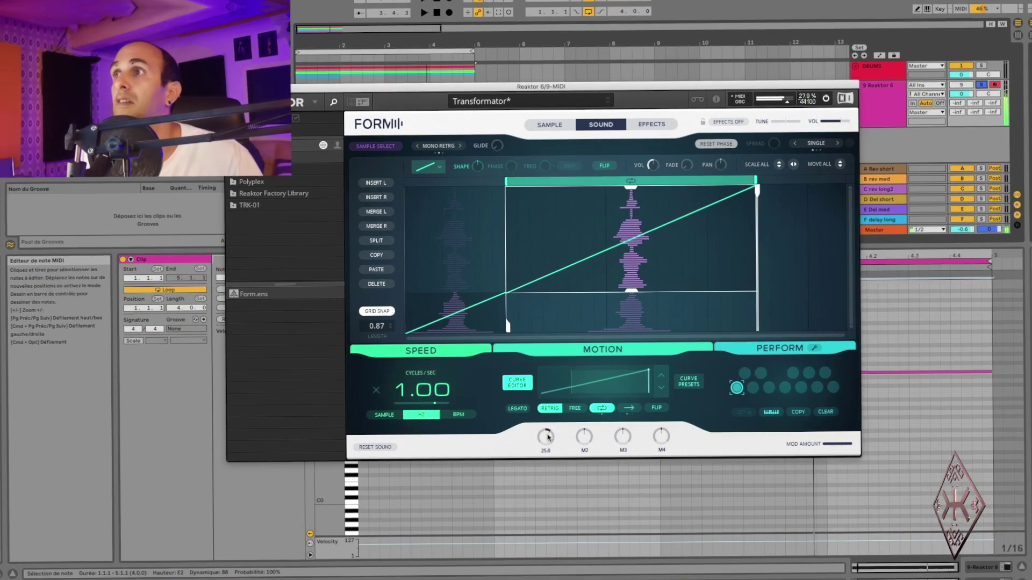